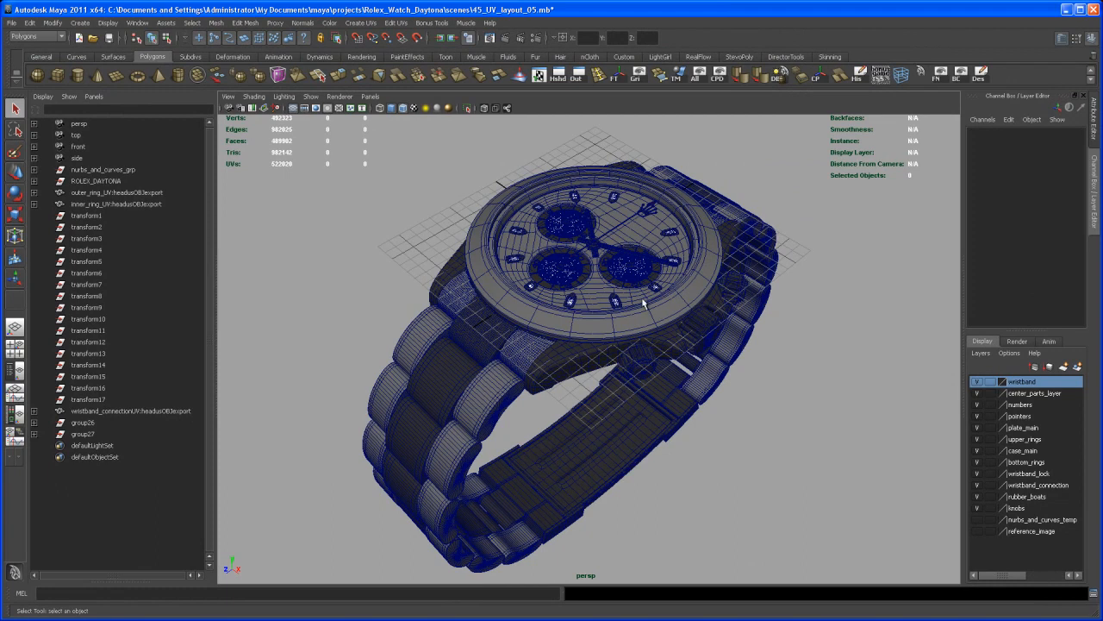
Step: Isolate the main dial plate so that it is the only part displayed in the perspective view
middle_click_drag(628, 321, 618, 342, "alt")
right_click_drag(618, 343, 633, 304, "alt")
left_click(650, 228)
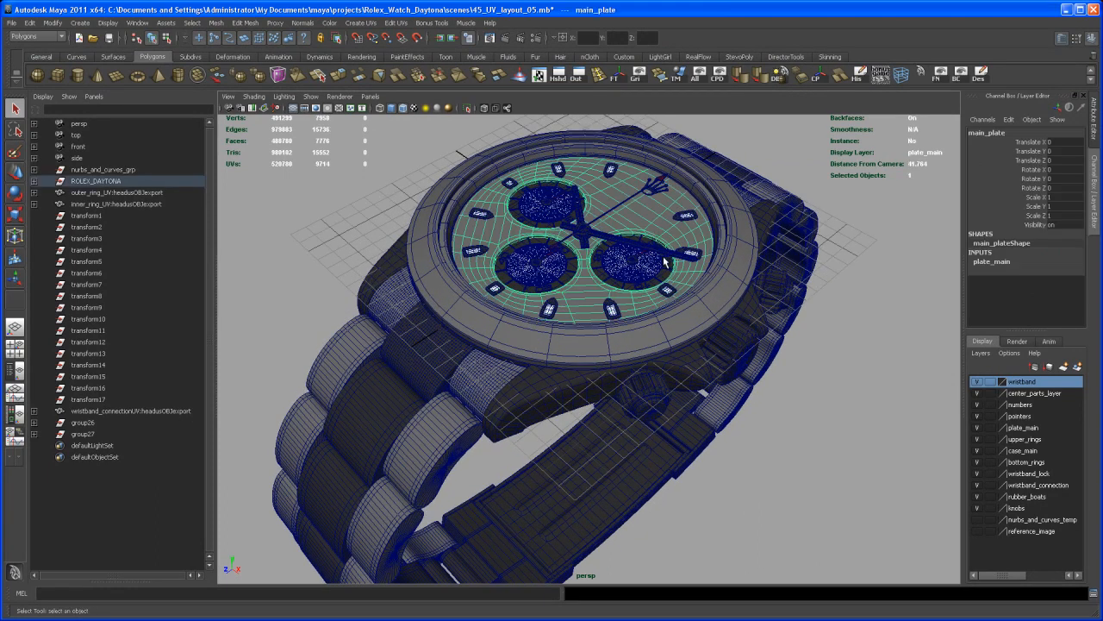
key("ctrl+1")
middle_click_drag(673, 294, 657, 346, "alt")
mouse_move(658, 346)
right_mouse_down("alt")
mouse_move(647, 362)
mouse_move(639, 350)
right_mouse_up("alt")
middle_click_drag(639, 350, 645, 360, "alt")
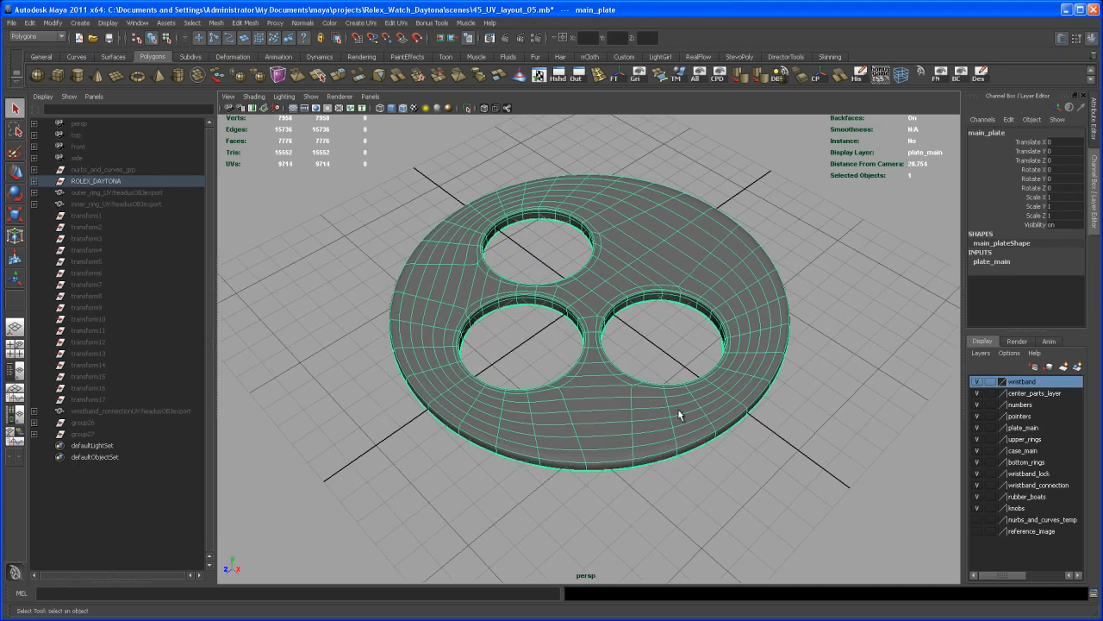
Step: Show the dial plate unsmoothed and delete the full loop of side faces around its outer rim
key("1")
left_click_drag(679, 428, 625, 386, "alt")
right_click_drag(643, 368, 650, 388)
left_click(662, 374)
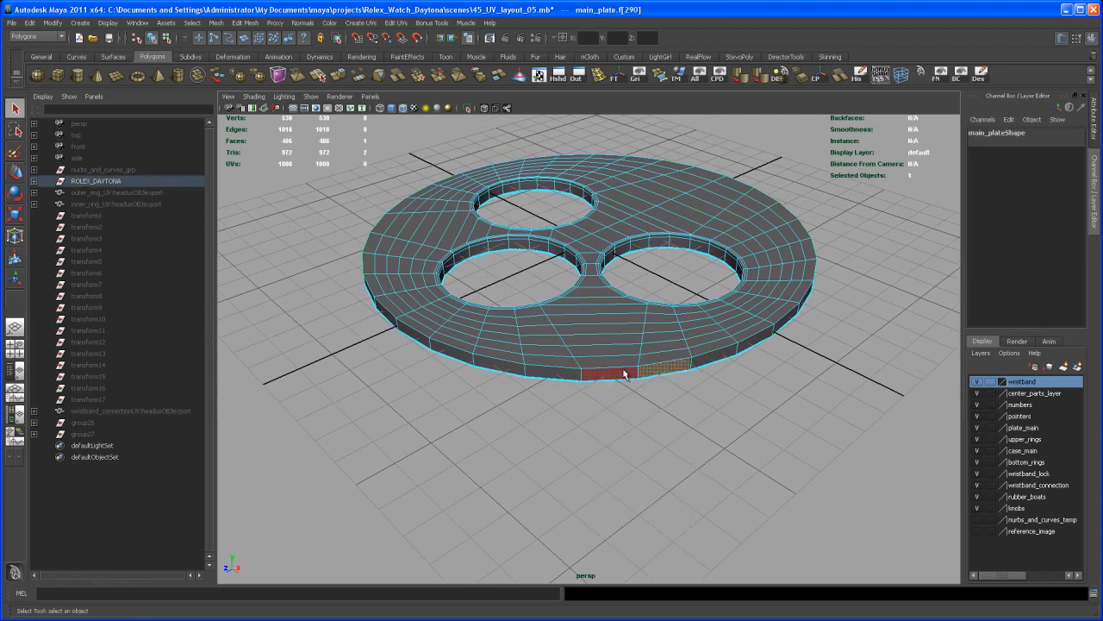
double_click(627, 377, "shift")
key("Delete")
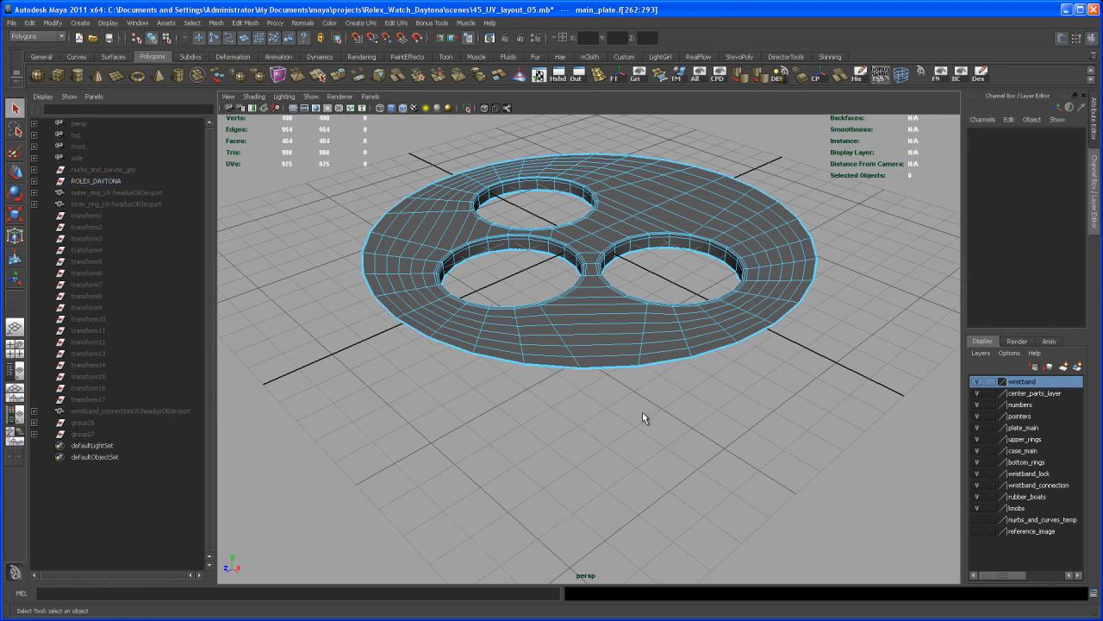
Step: Apply a planar UV mapping to the dial plate from the Y axis, fitted to the bounding box with the image width/height ratio kept
mouse_move(619, 378)
left_mouse_down("alt")
mouse_move(622, 398)
mouse_move(606, 389)
left_mouse_up("alt")
right_click_drag(605, 384, 619, 383)
left_click(624, 378)
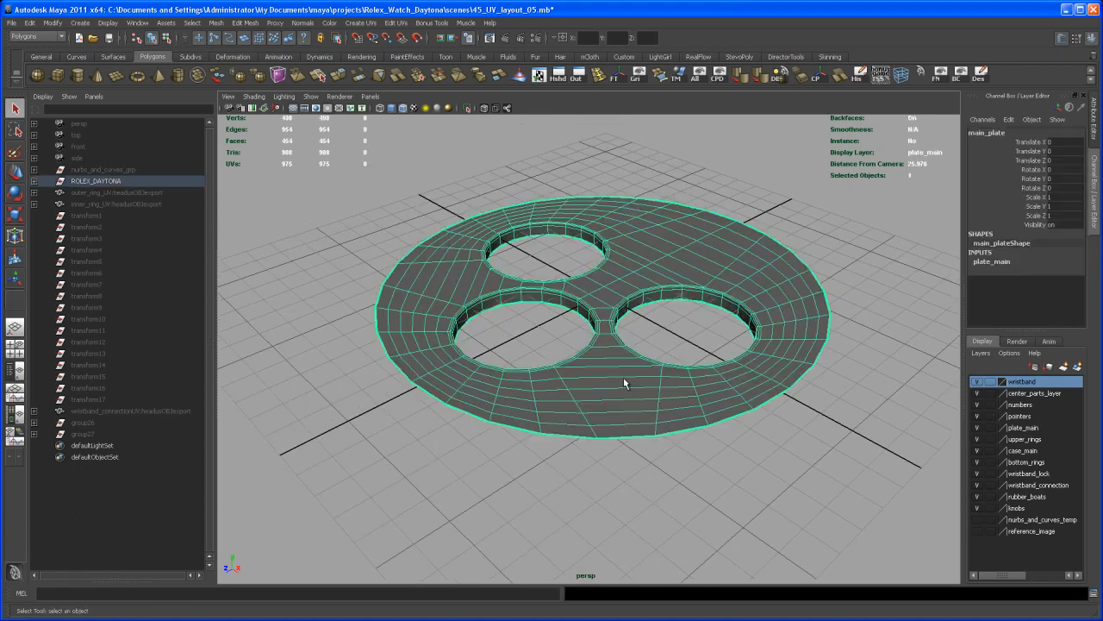
left_click_drag(611, 380, 596, 359, "alt")
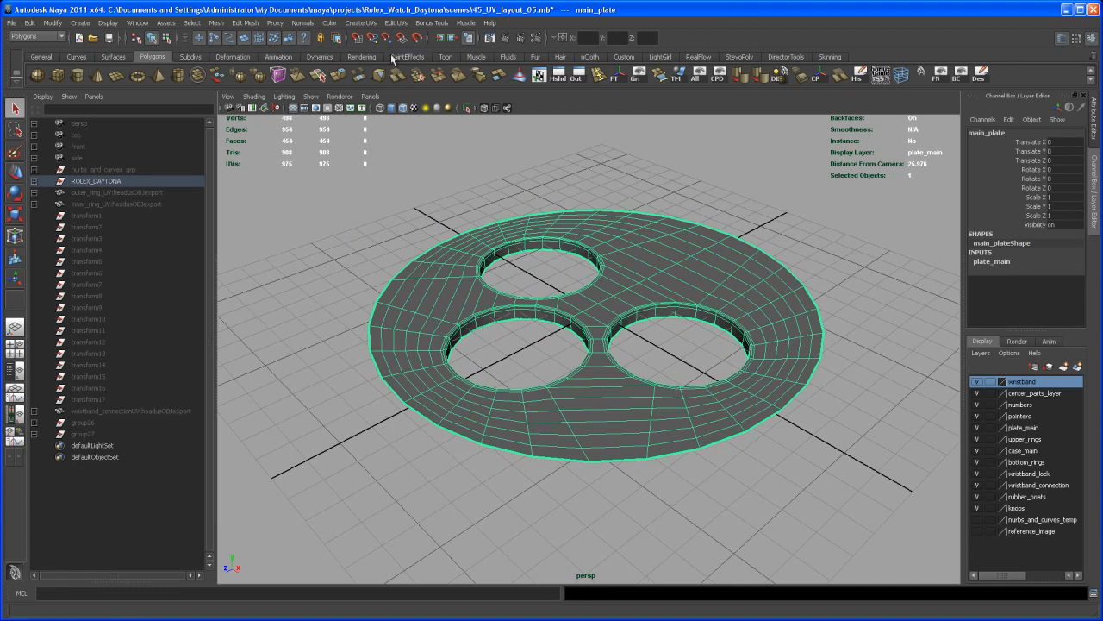
left_click(362, 23)
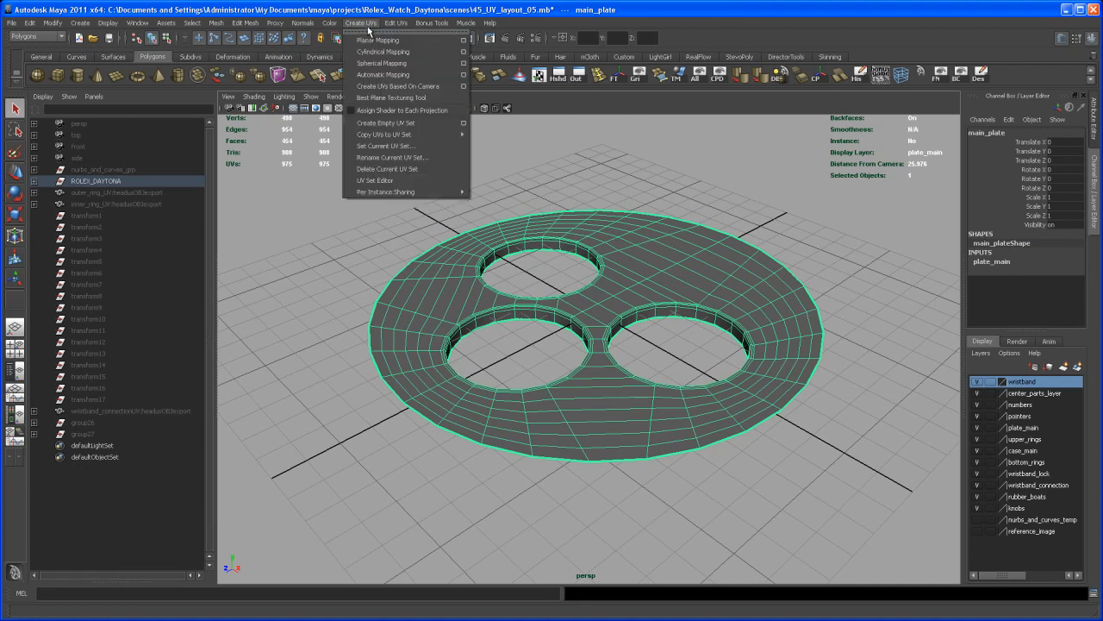
left_click(464, 40)
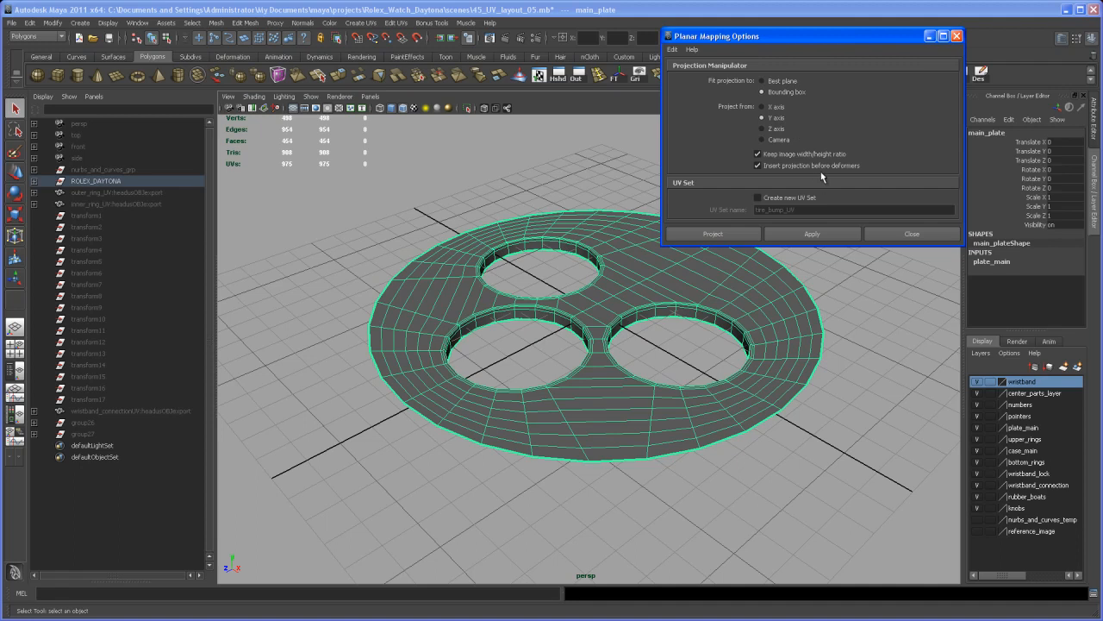
left_click(795, 234)
left_click(897, 238)
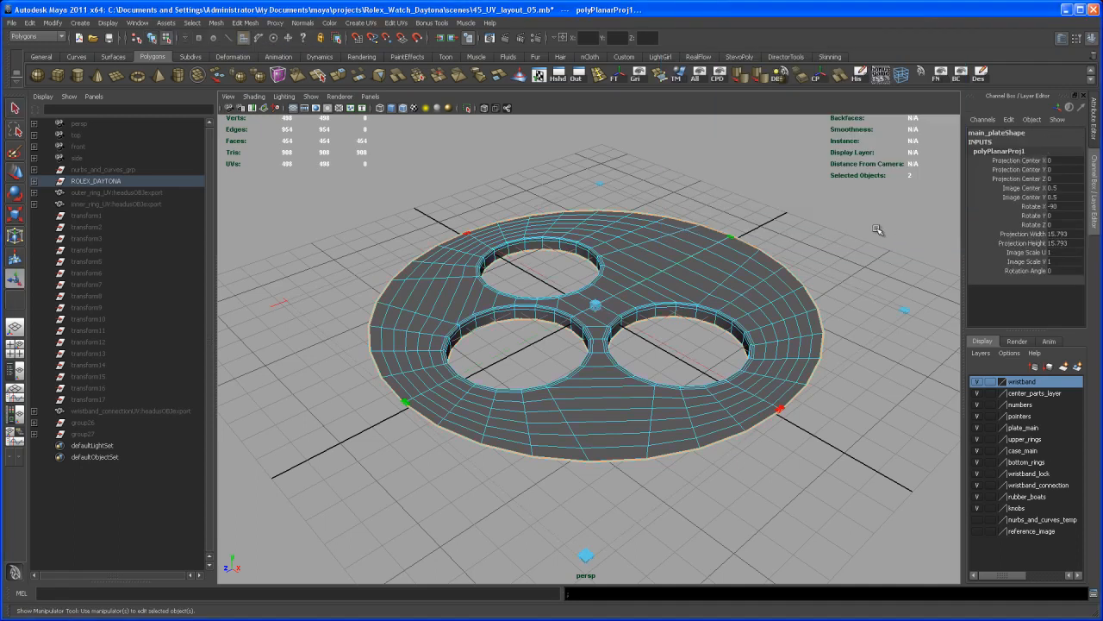
Step: Open the UV Texture Editor beside the perspective view and examine the dial plate's projected UV shell
left_click(396, 22)
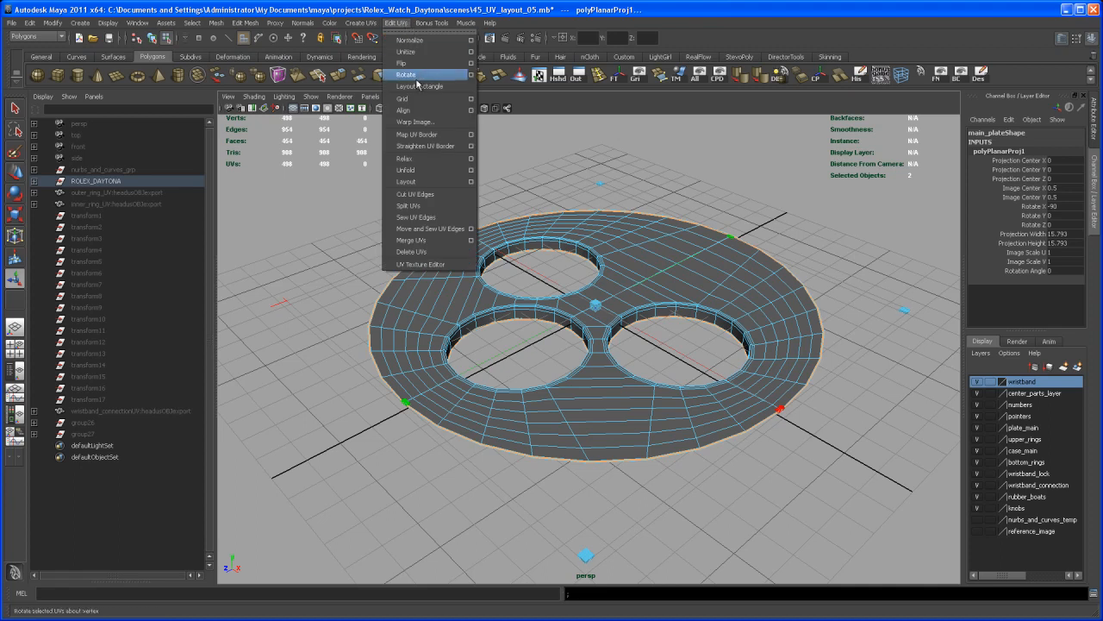
left_click(443, 264)
left_click_drag(424, 16, 301, 17)
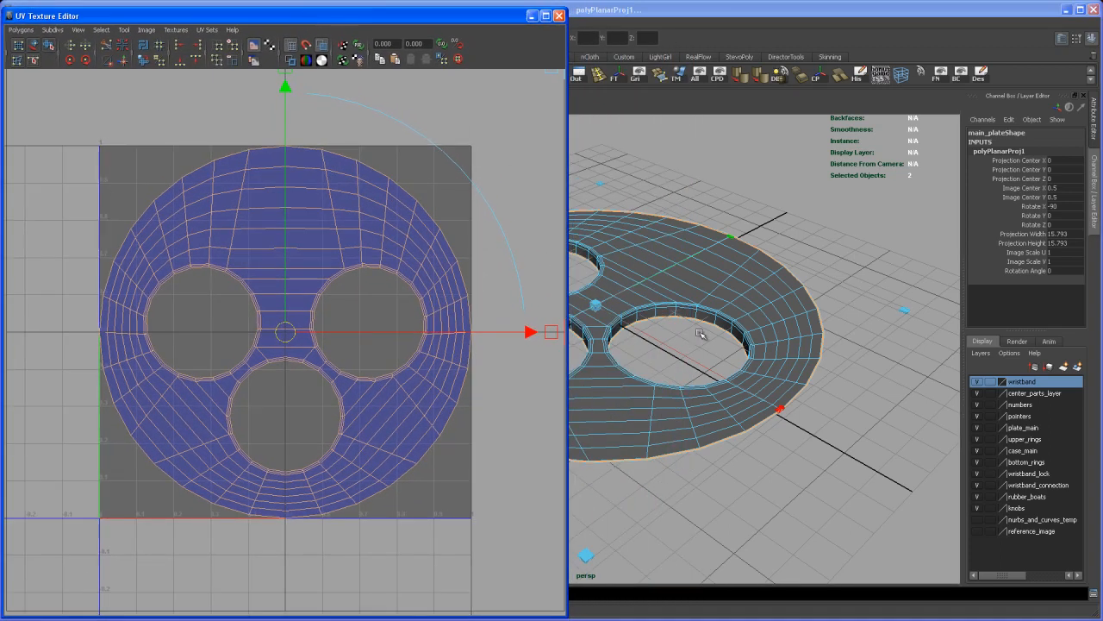
right_click_drag(724, 300, 746, 296)
left_click_drag(747, 297, 718, 349, "alt")
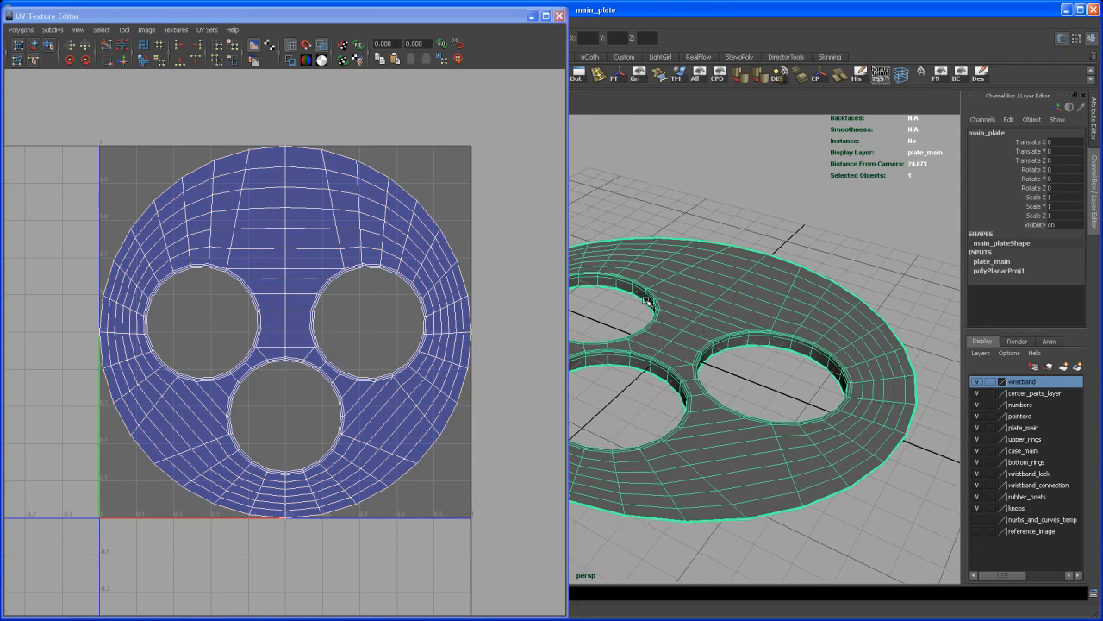
left_click(323, 48)
left_click(323, 47)
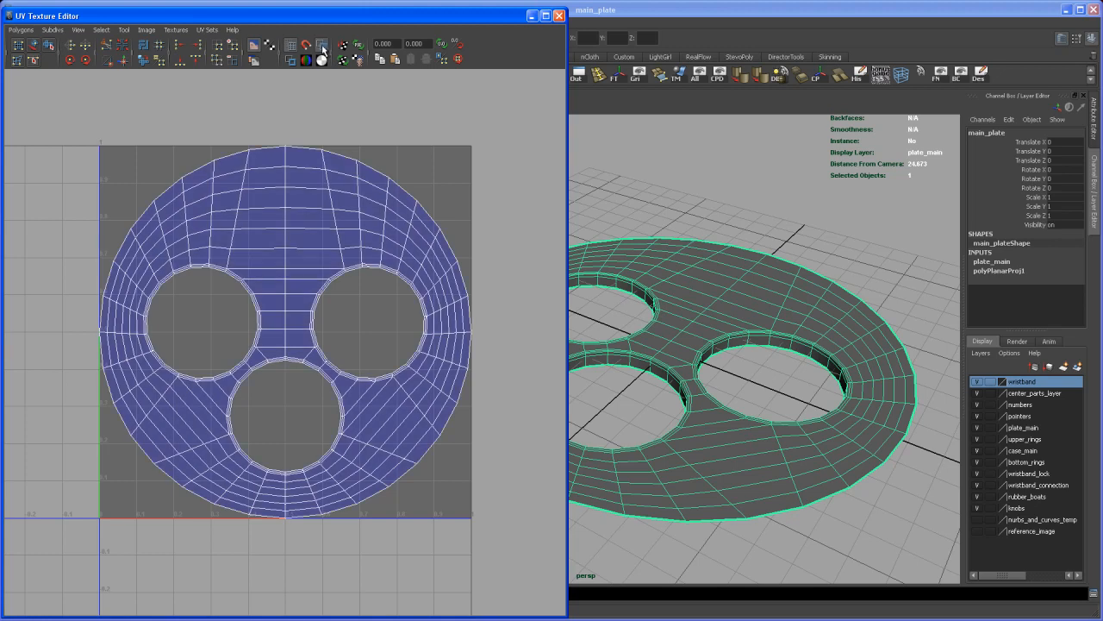
middle_click_drag(392, 293, 398, 285, "alt")
right_click_drag(398, 285, 446, 333, "alt")
middle_click_drag(447, 333, 440, 342, "alt")
right_click_drag(440, 343, 446, 346, "alt")
middle_click_drag(445, 346, 442, 331, "alt")
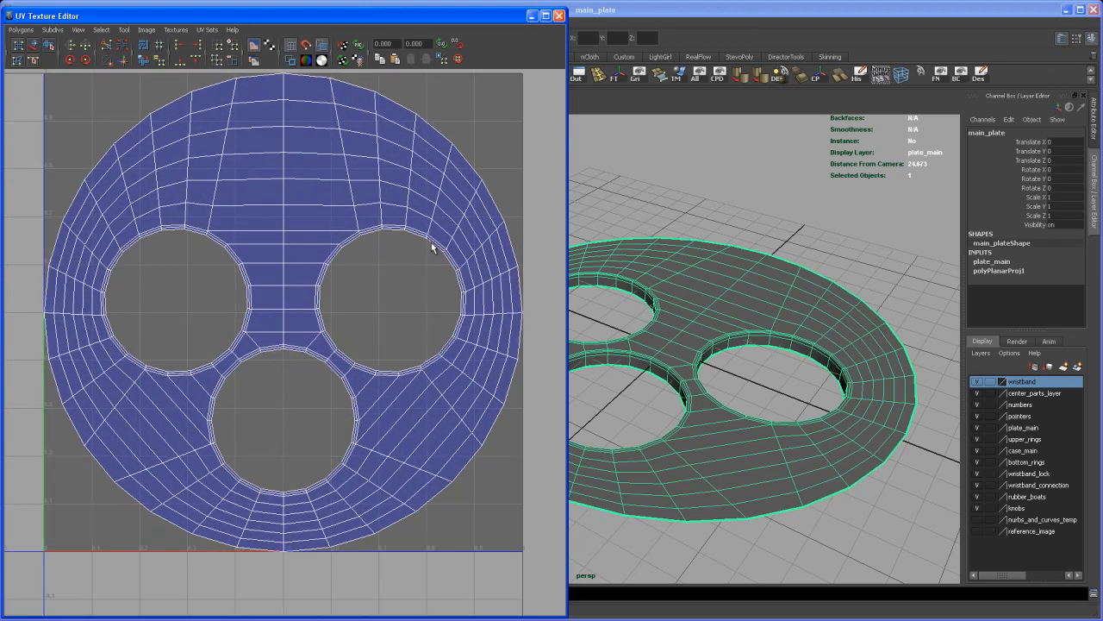
Step: Select the inner wall face loops of all three subdial holes and convert the selection to UVs
right_click(771, 350)
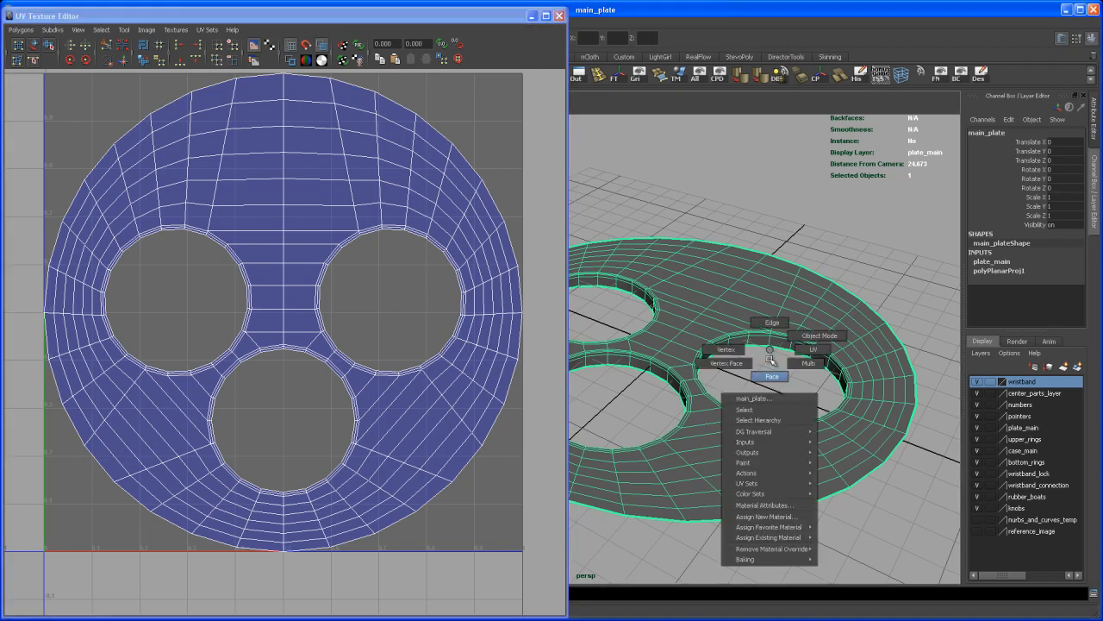
left_click(772, 376)
left_click(760, 342)
double_click(780, 346, "shift")
left_click_drag(767, 366, 800, 355, "alt")
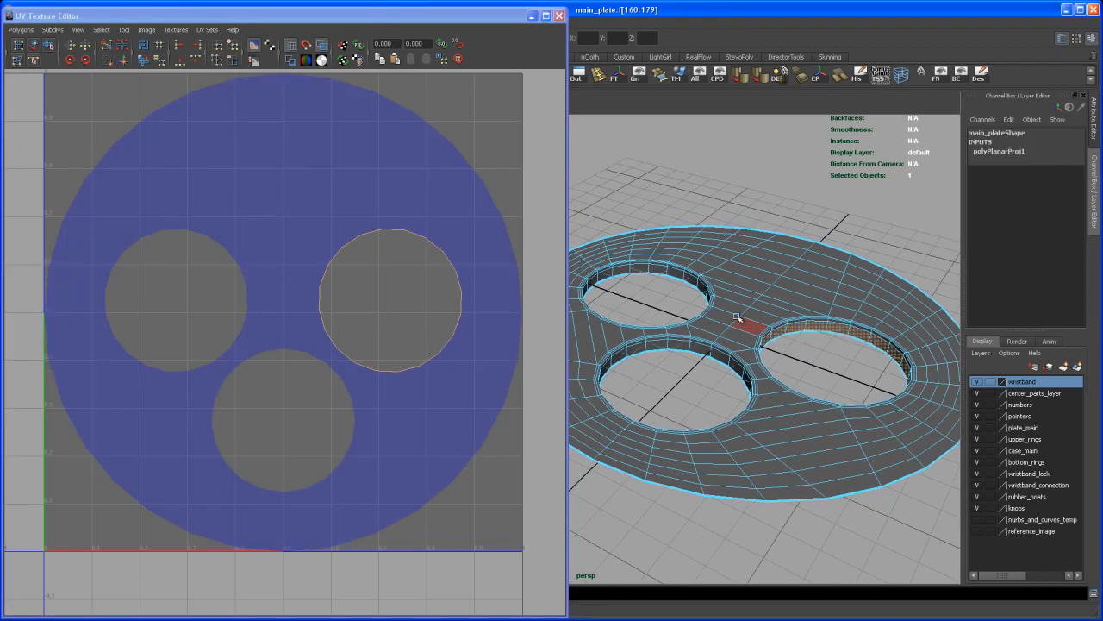
double_click(677, 274)
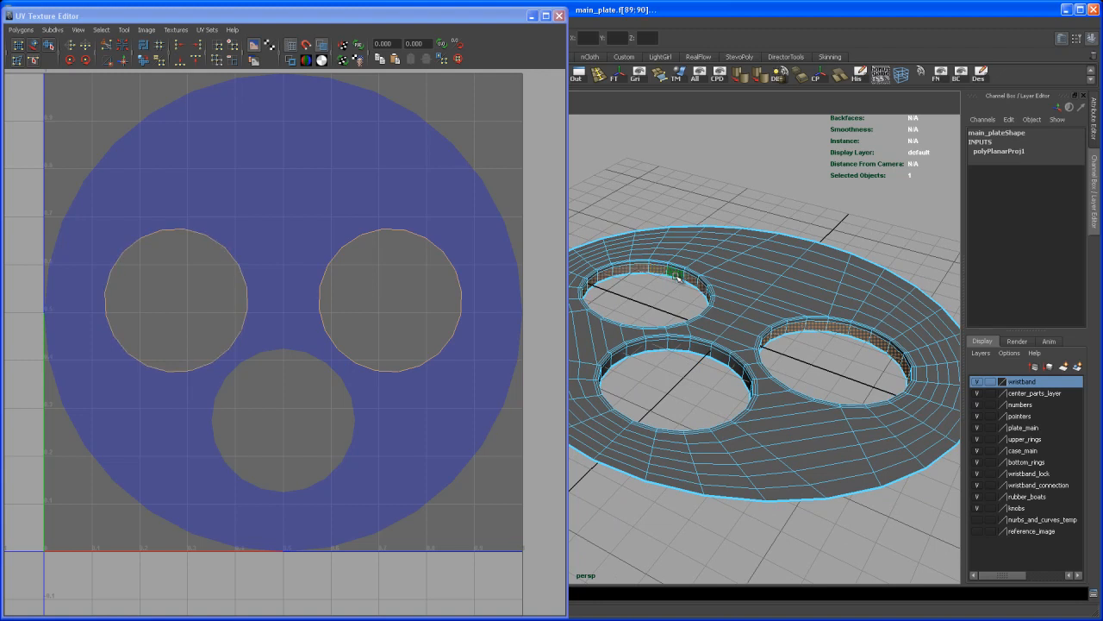
double_click(698, 352)
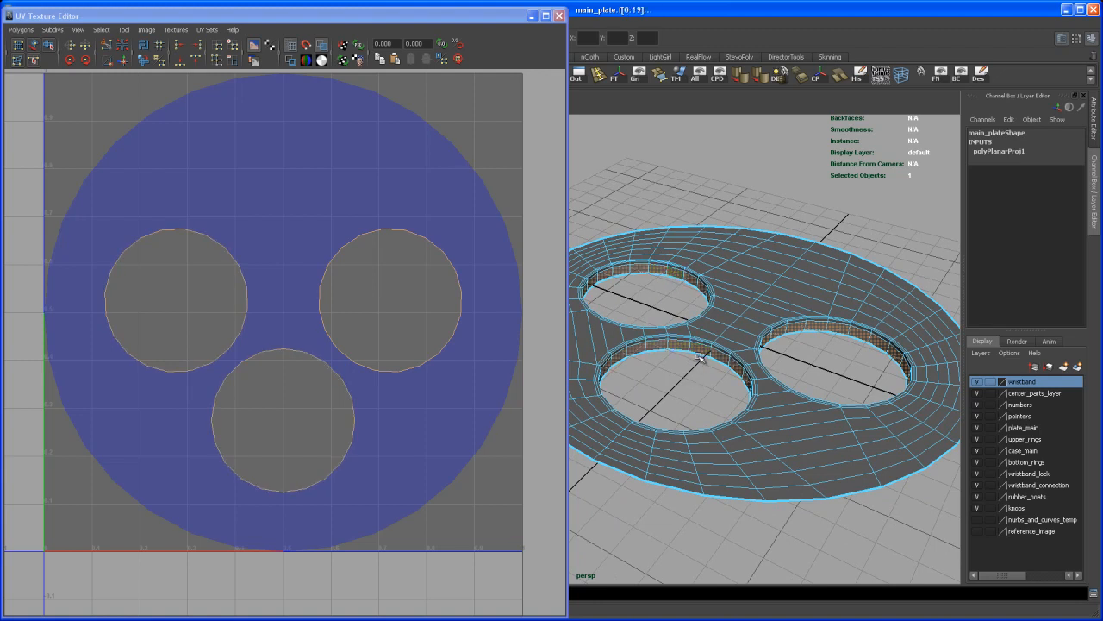
right_click_drag(702, 349, 723, 333, "ctrl")
scroll(695, 384, "up", 5)
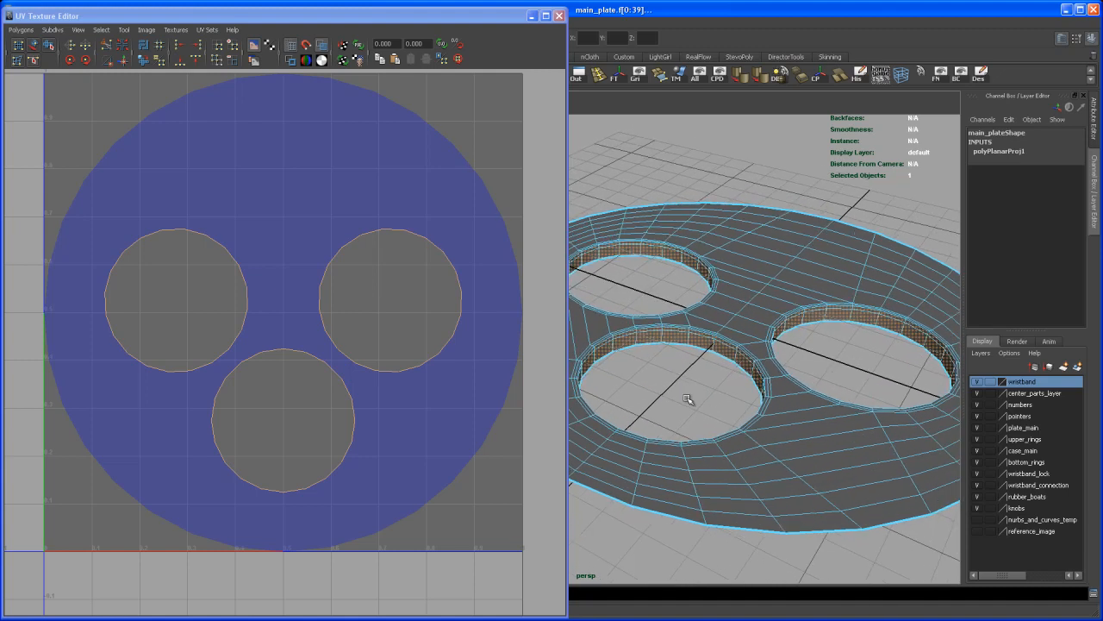
left_click_drag(684, 393, 678, 370, "alt")
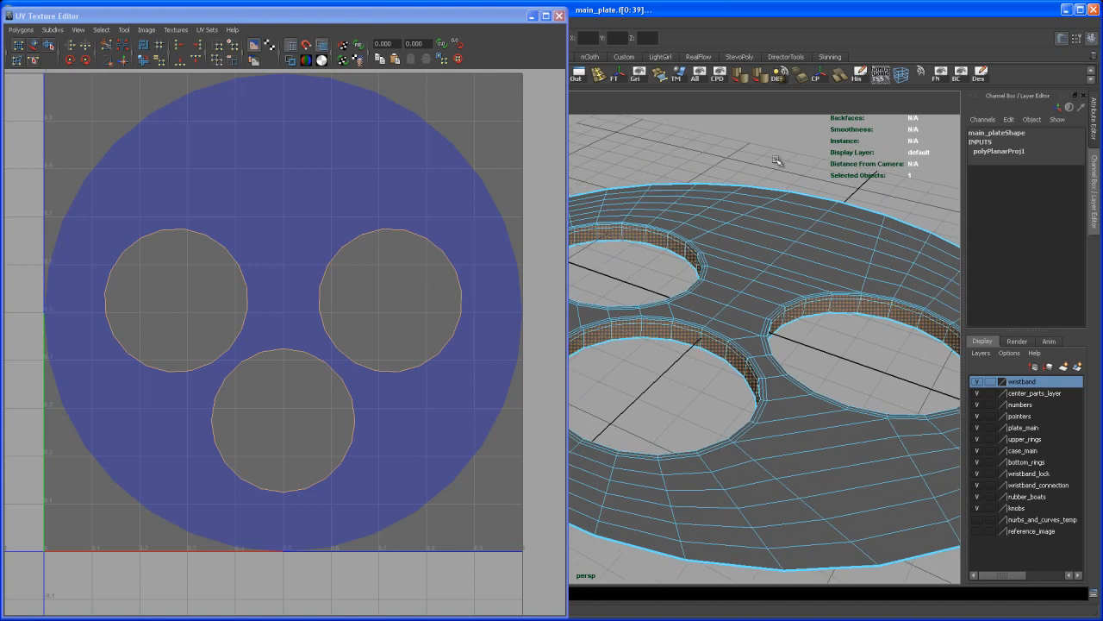
key("ctrl+F12")
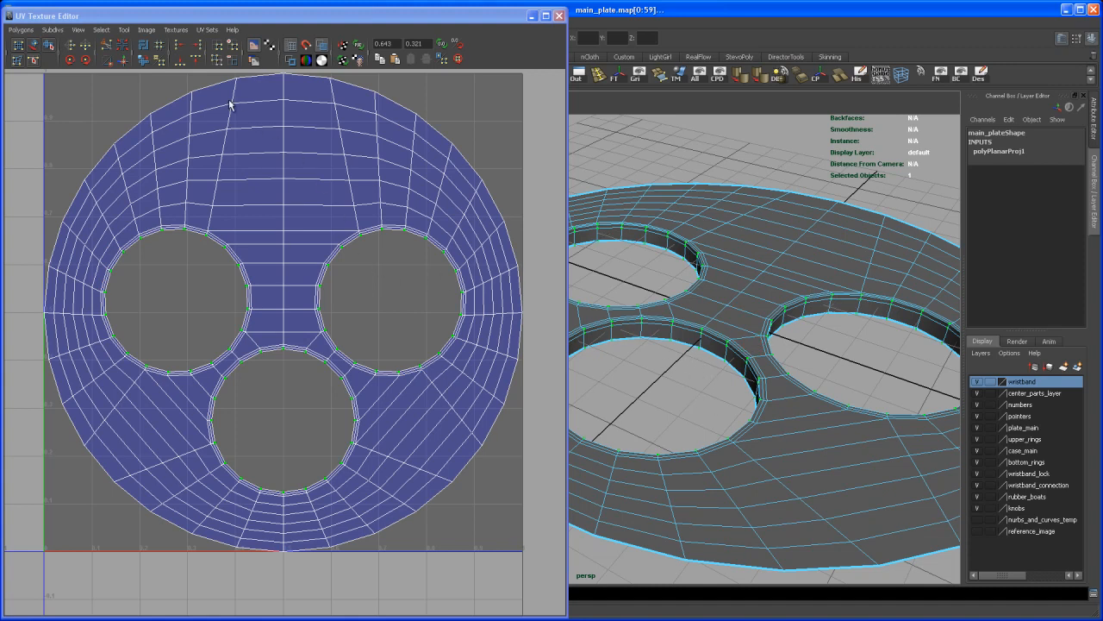
Step: Unfold the selected UVs so the walls of the three holes spread inward in the UV layout
left_click_drag(235, 19, 241, 18)
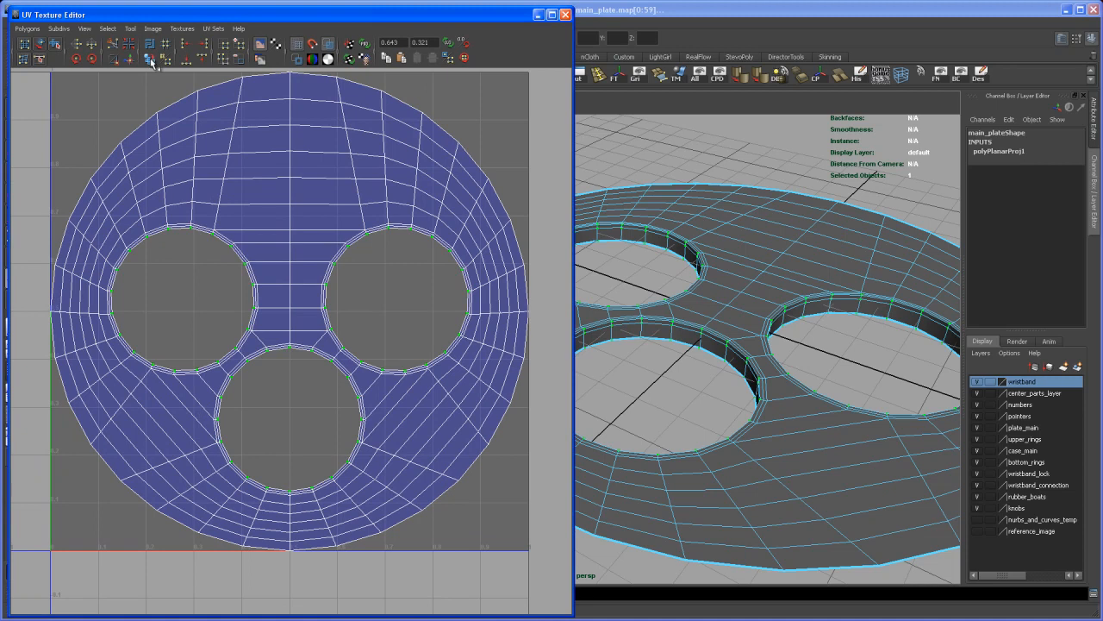
left_click(26, 28)
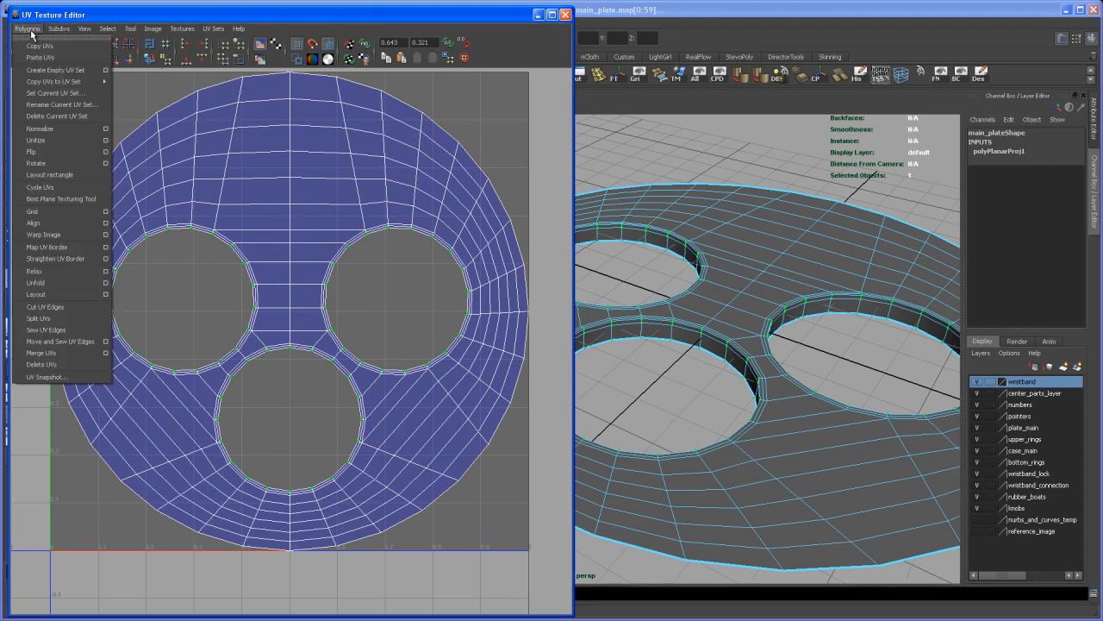
left_click(54, 18)
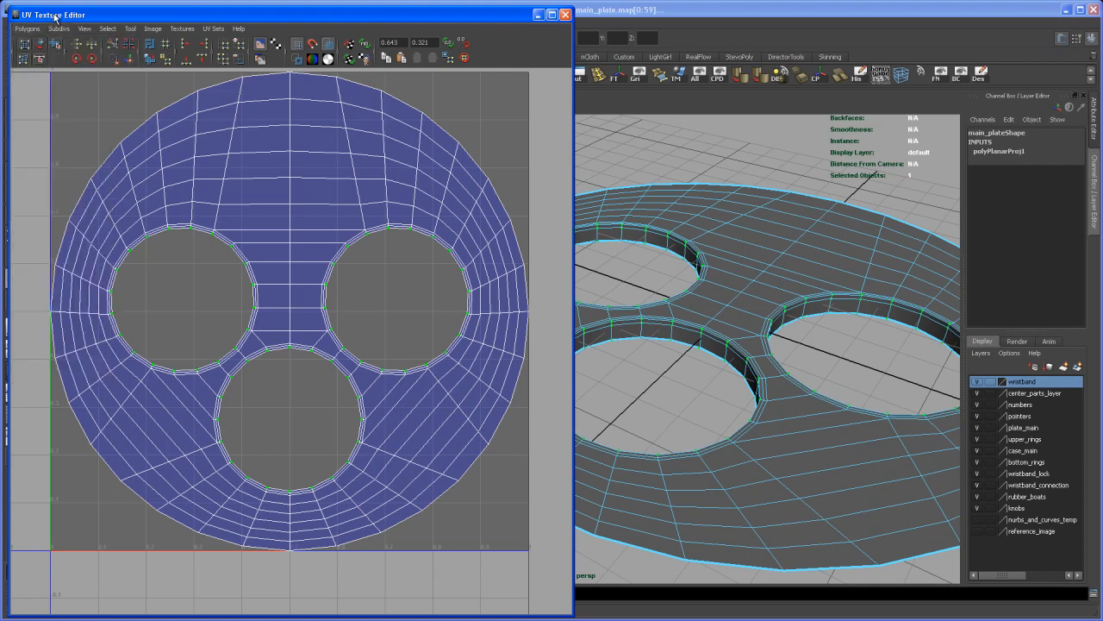
left_click(150, 60)
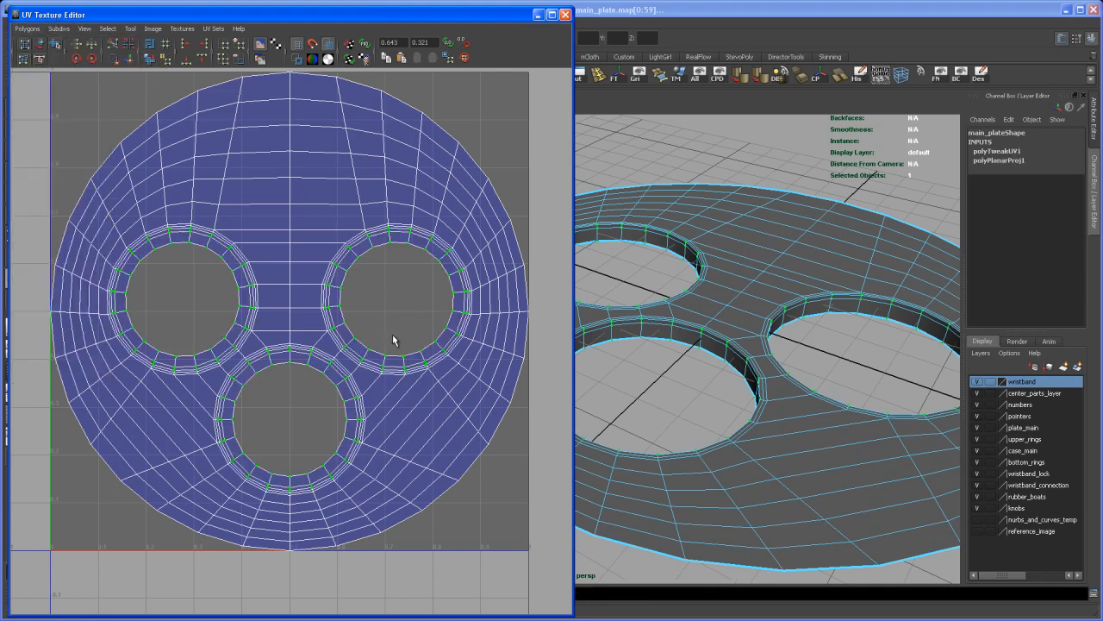
middle_click_drag(380, 330, 379, 343, "alt")
right_click_drag(380, 342, 370, 321, "alt")
middle_click_drag(370, 321, 371, 317, "alt")
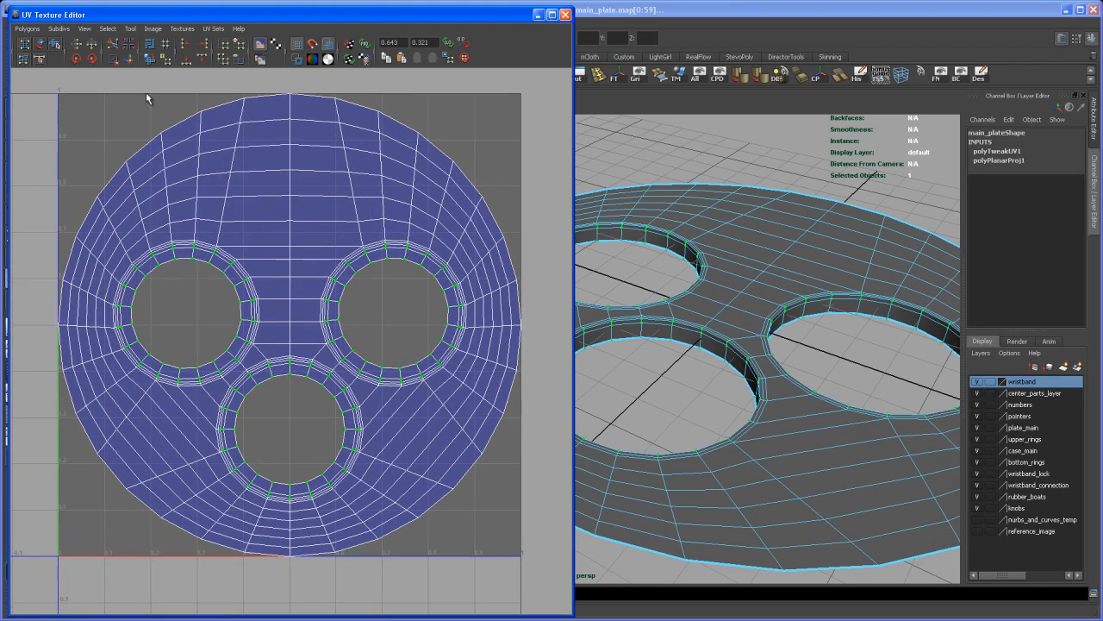
Step: Open the UV Snapshot options and set the image size to 4096 by 4096
left_click_drag(69, 16, 81, 13)
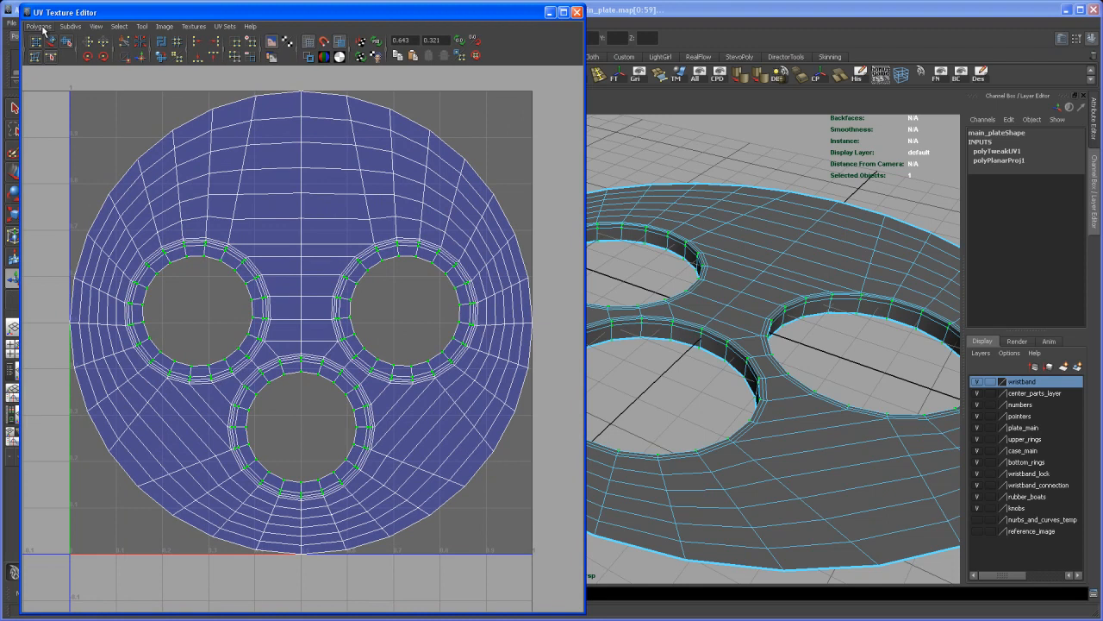
left_click(43, 28)
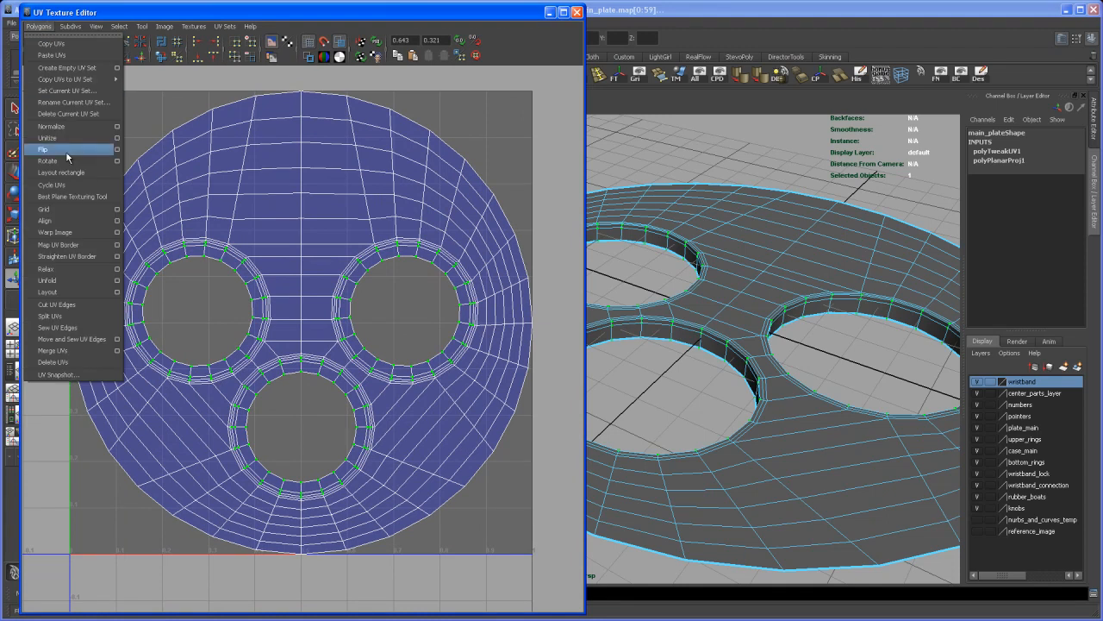
left_click(58, 375)
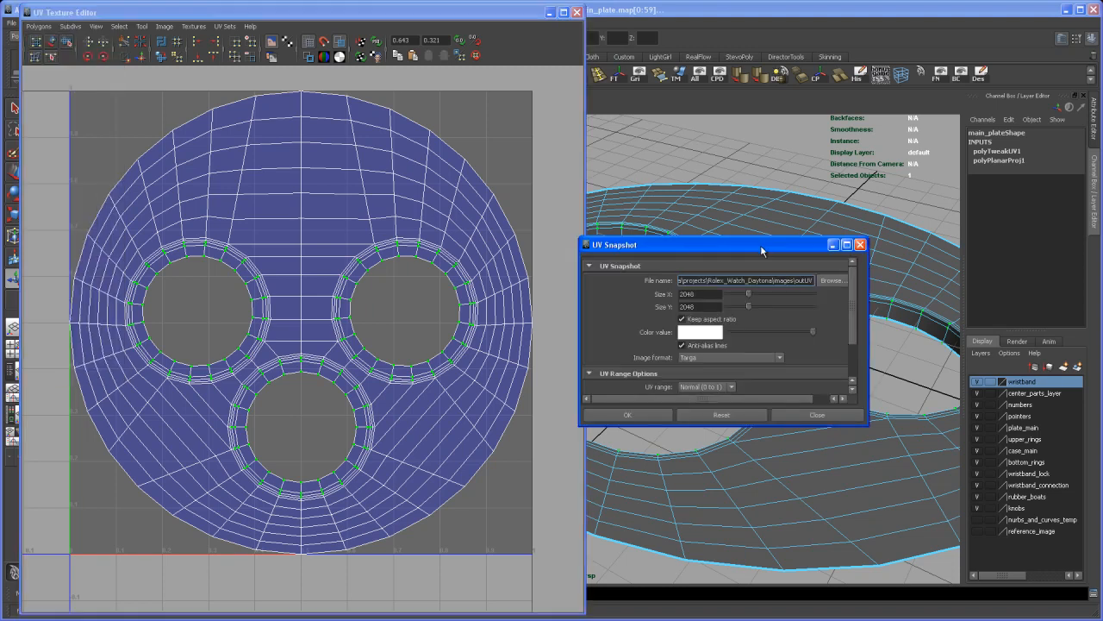
left_click_drag(763, 249, 780, 259)
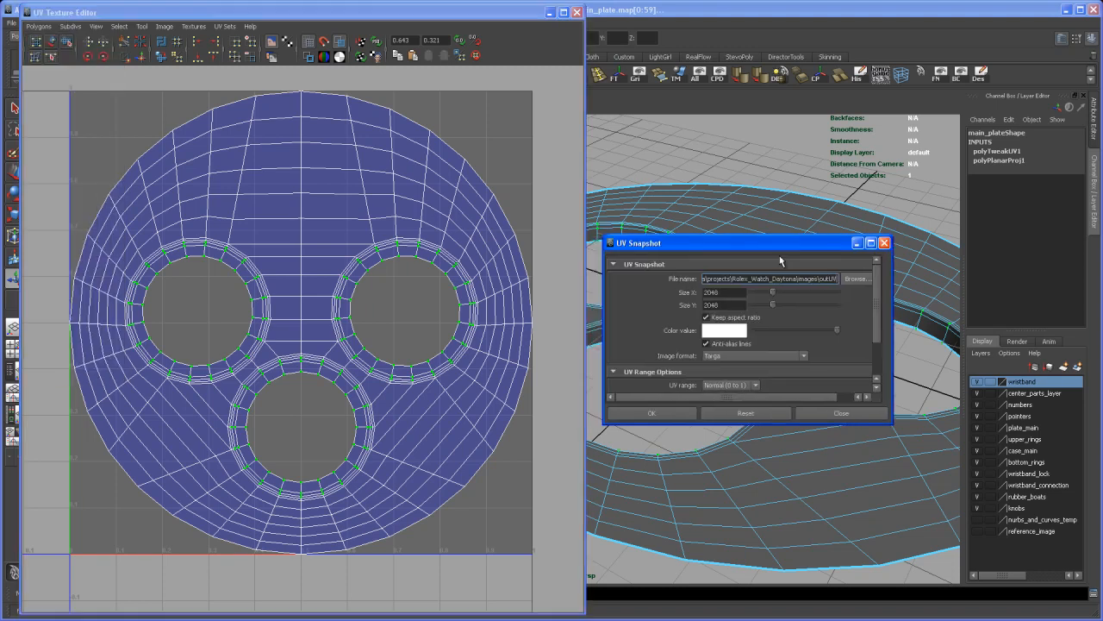
double_click(721, 293)
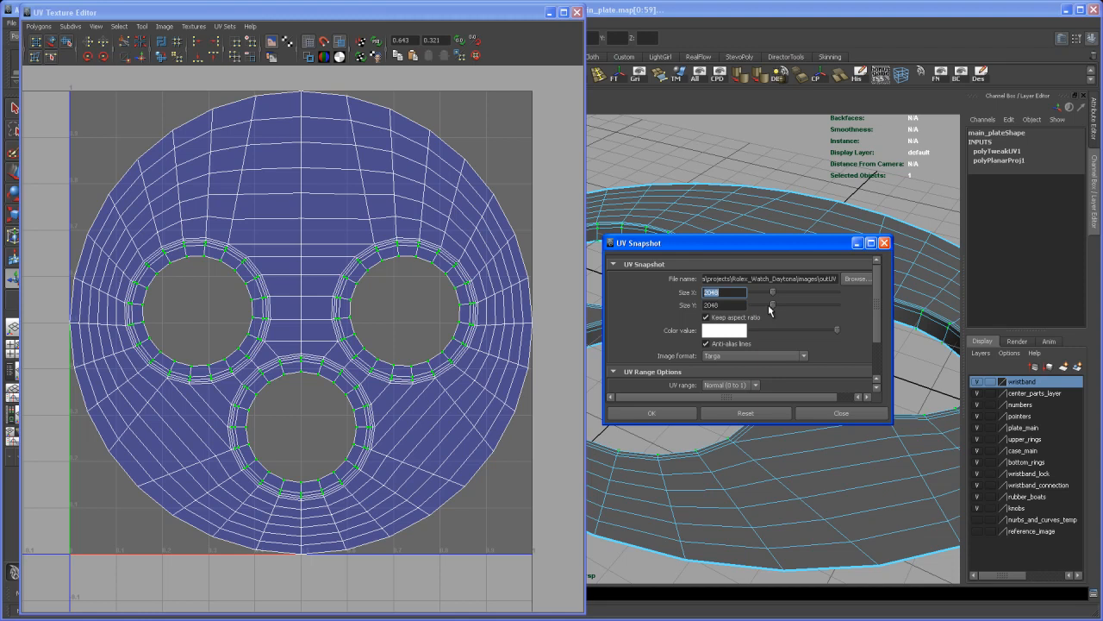
type("4096")
key("Tab")
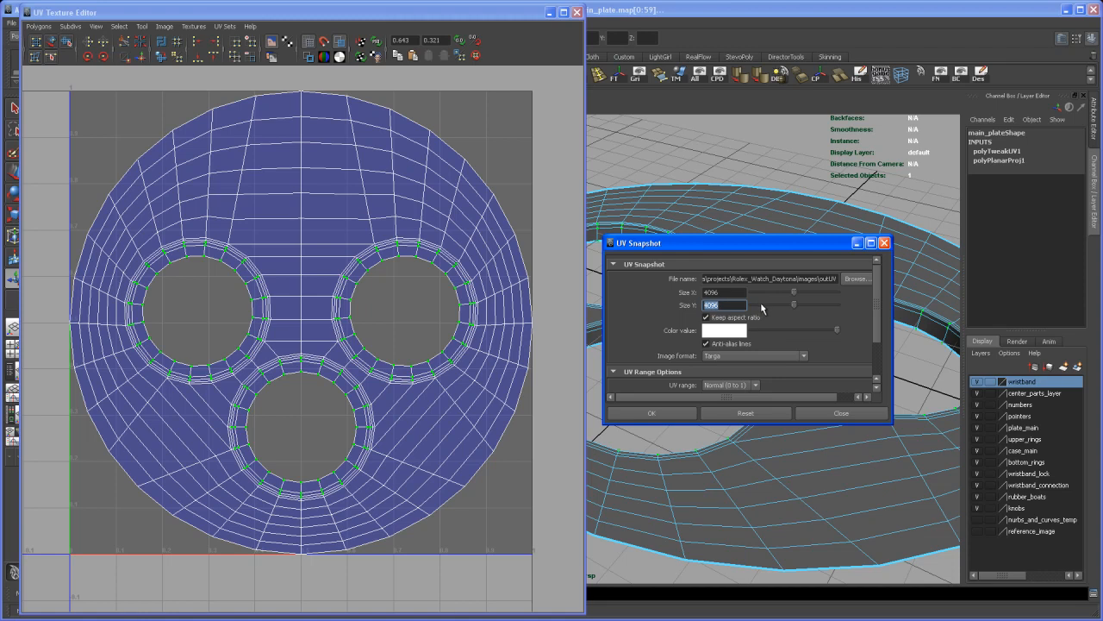
Step: Name the UV snapshot file main_plate_outUV in the project's images folder and export it as a Targa image
left_click_drag(776, 248, 773, 383)
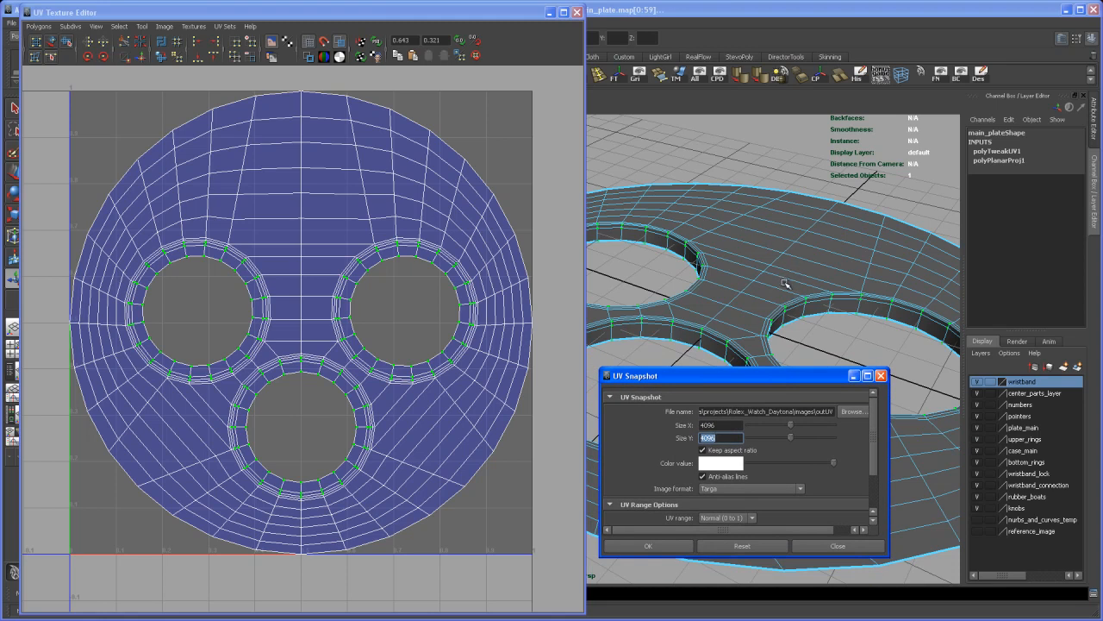
left_click_drag(821, 387, 803, 265)
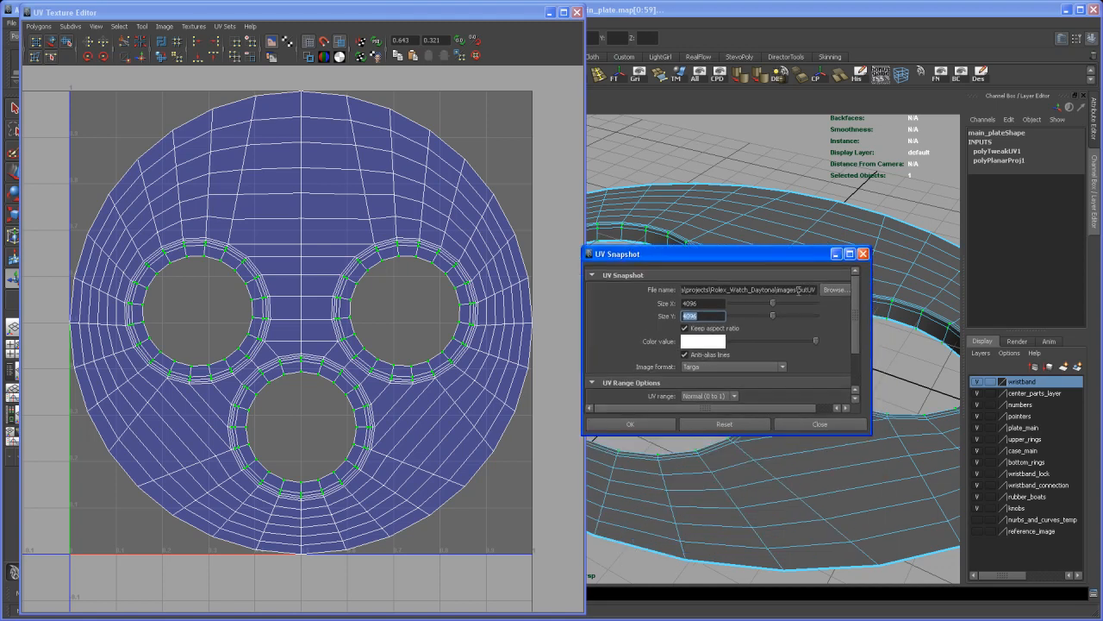
left_click(799, 290)
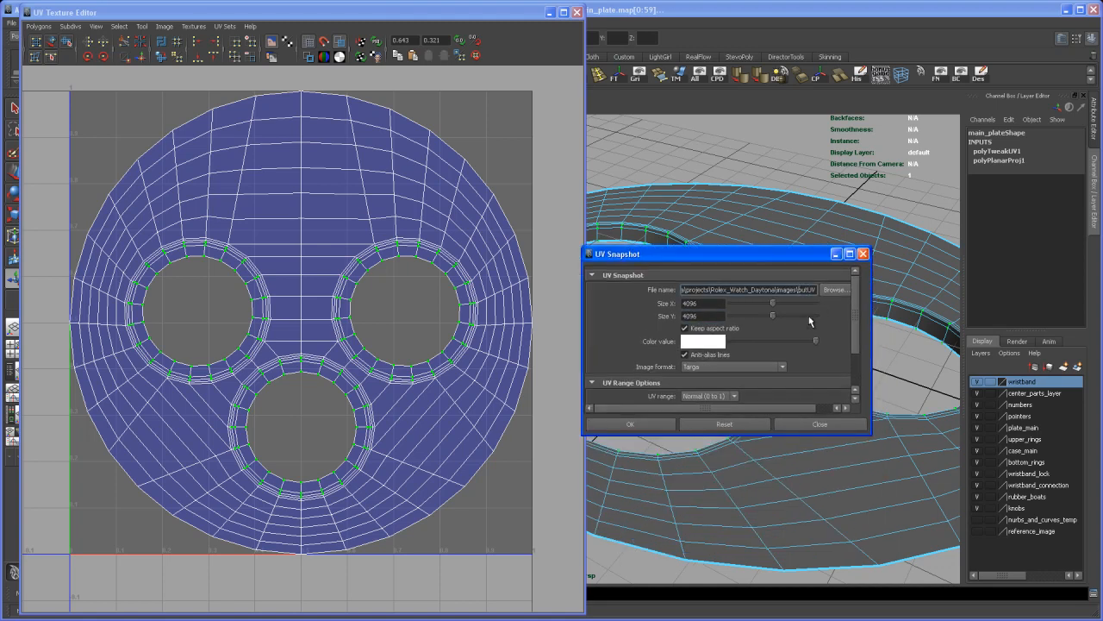
type("main_plate_")
key("Right")
key("Right")
key("Right")
key("Right")
key("Right")
scroll(857, 327, "down", 1)
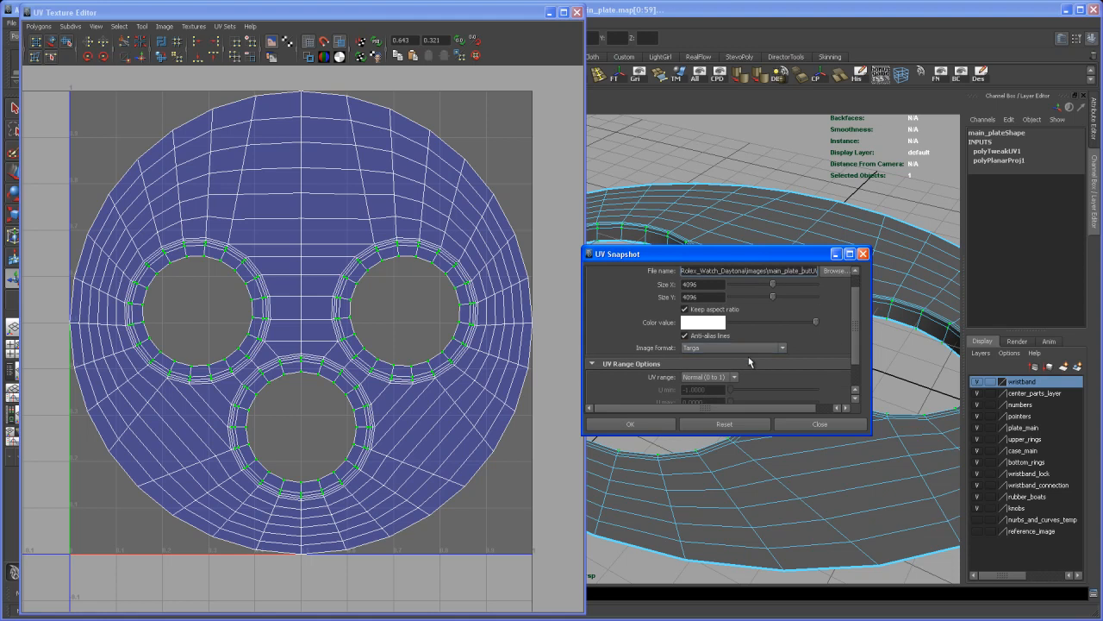
scroll(855, 333, "up", 2)
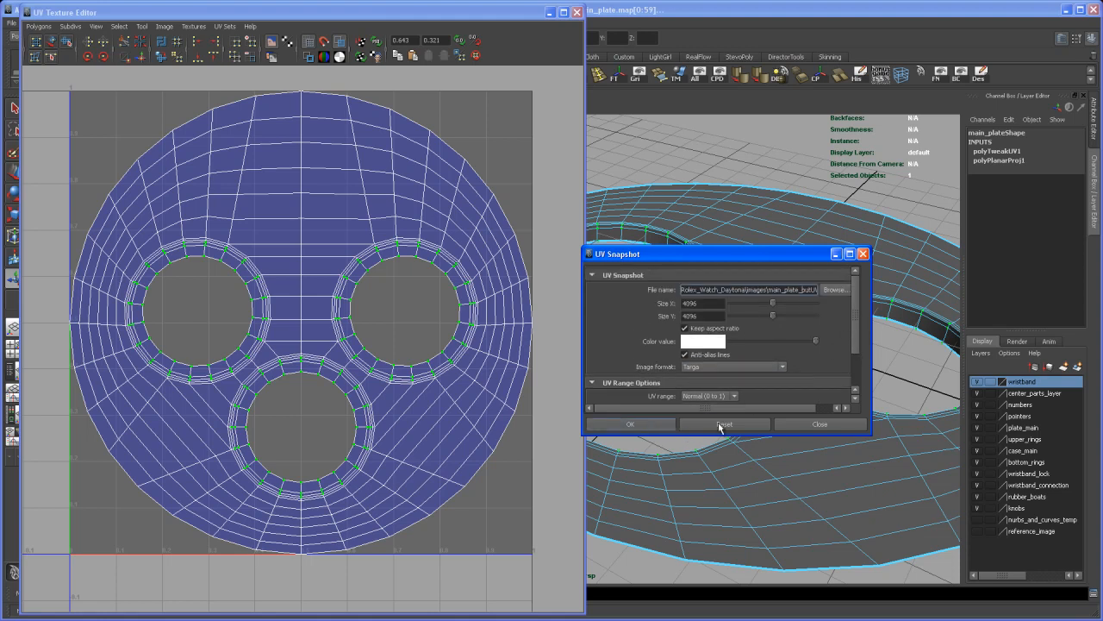
left_click(719, 426)
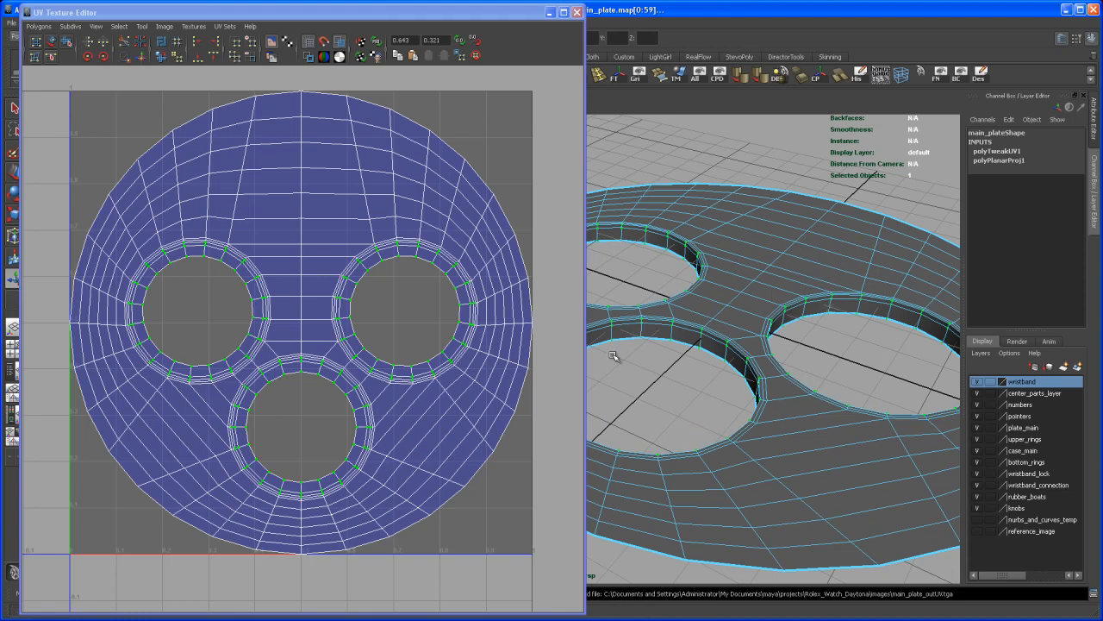
Step: Close the UV Texture Editor and return the dial plate to object mode with the whole plate in view
left_click(577, 12)
left_click_drag(684, 253, 714, 396, "alt")
left_click_drag(709, 497, 665, 537, "alt")
right_click_drag(666, 536, 655, 366, "alt")
middle_click_drag(655, 366, 593, 382, "alt")
right_click_drag(593, 381, 634, 401, "alt")
right_click(622, 423)
left_click(636, 427)
middle_click_drag(629, 418, 628, 406, "alt")
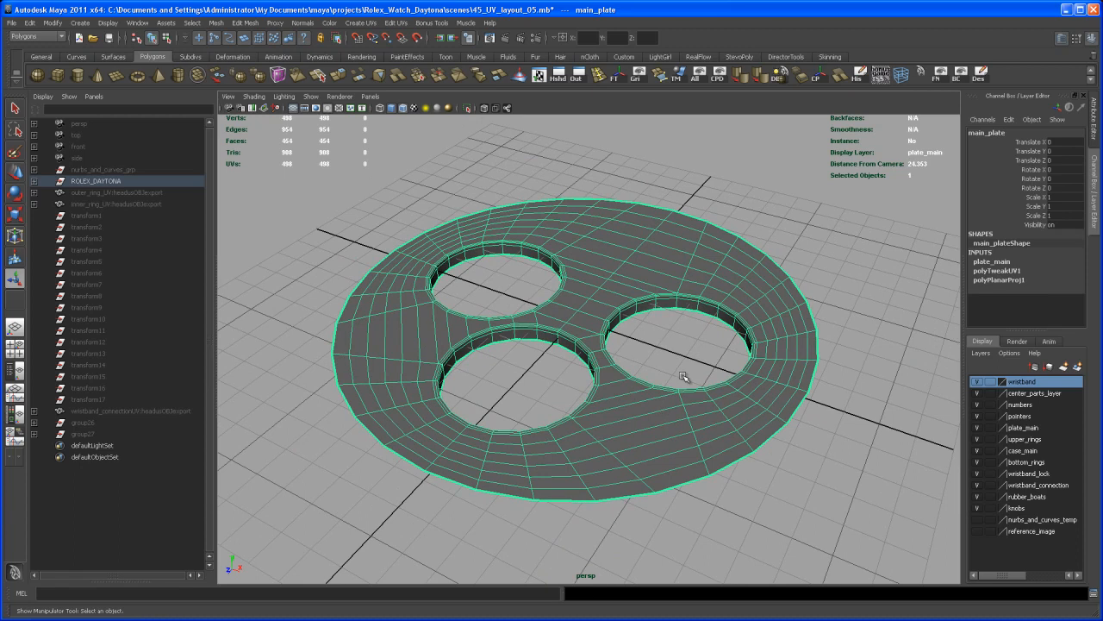
scroll(710, 349, "down", 5)
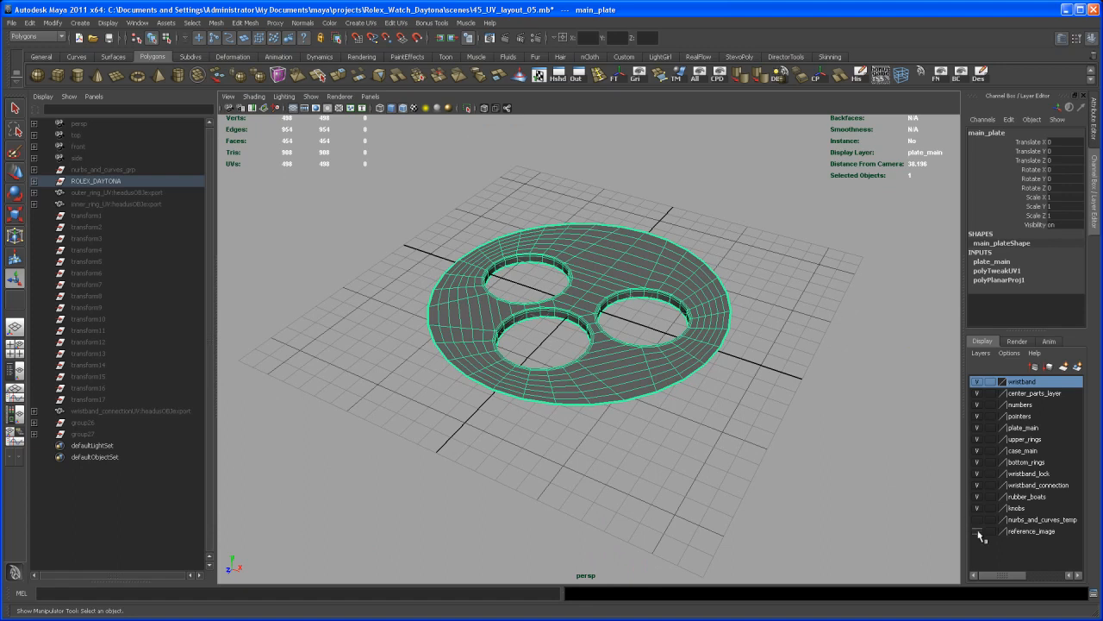
Step: Show all hidden objects and the reference_image layer, isolate the reference image plane and main plate by hiding everything else, and clear the selection
left_click(696, 74)
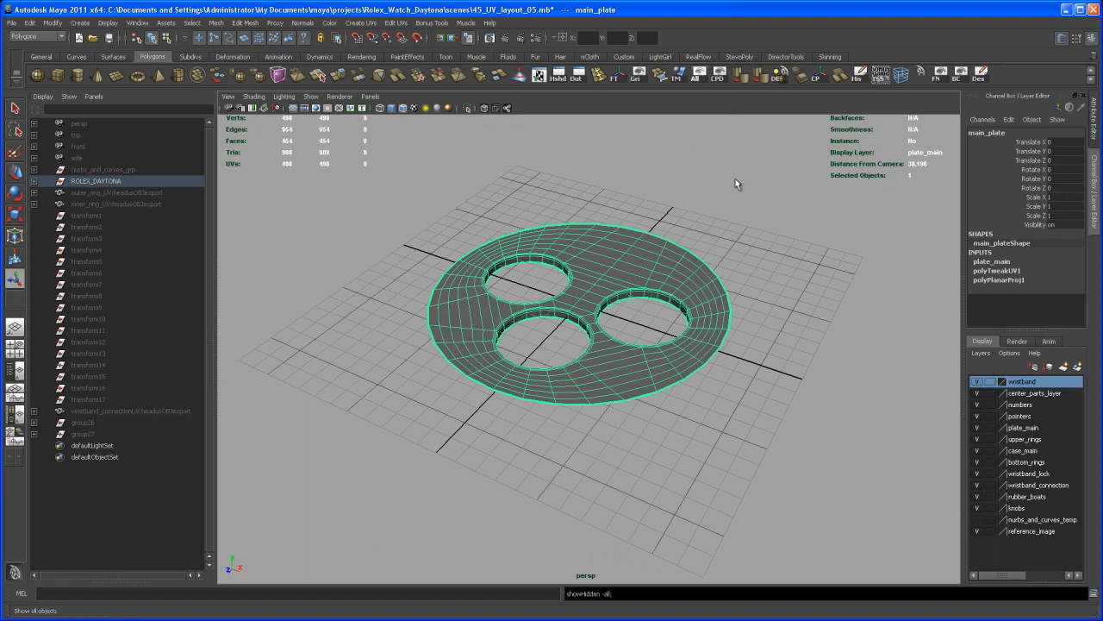
middle_click_drag(833, 427, 846, 384, "alt")
right_click_drag(846, 385, 767, 362, "alt")
left_click_drag(745, 366, 764, 409, "shift")
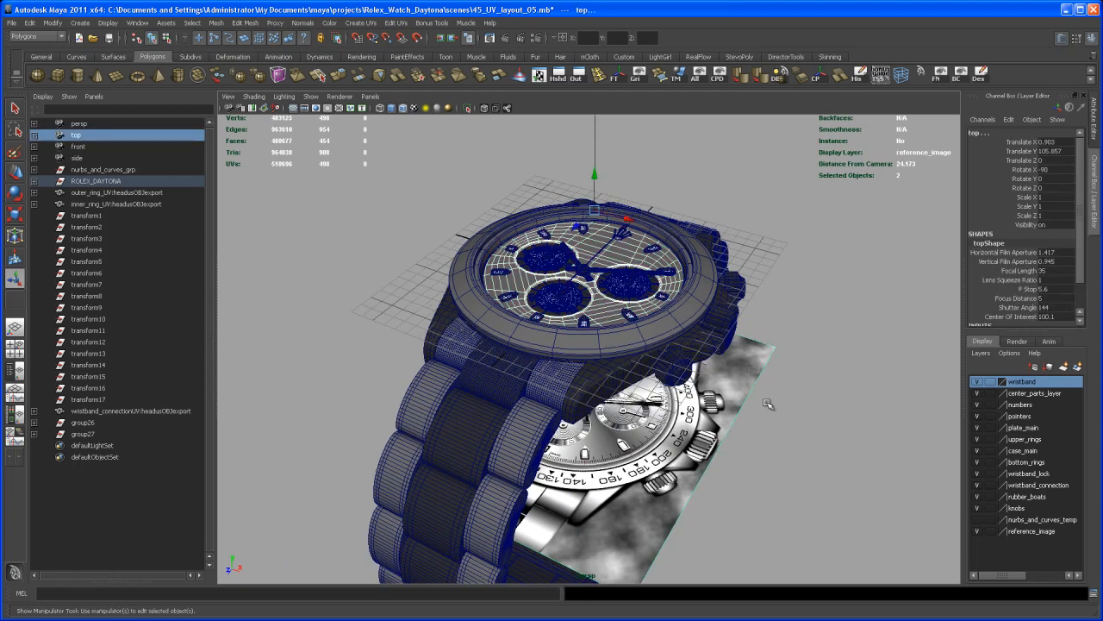
key("alt+h")
left_click(761, 285)
Step: Examine the reference photo's dial markings, including the tick ring, logo, lettering and subdials, and compare them with the main plate
mouse_move(761, 285)
left_mouse_down("alt")
mouse_move(762, 265)
mouse_move(758, 276)
left_mouse_up("alt")
right_click_drag(758, 294, 826, 431, "alt")
middle_click_drag(825, 431, 797, 388, "alt")
left_click_drag(777, 422, 699, 271, "alt")
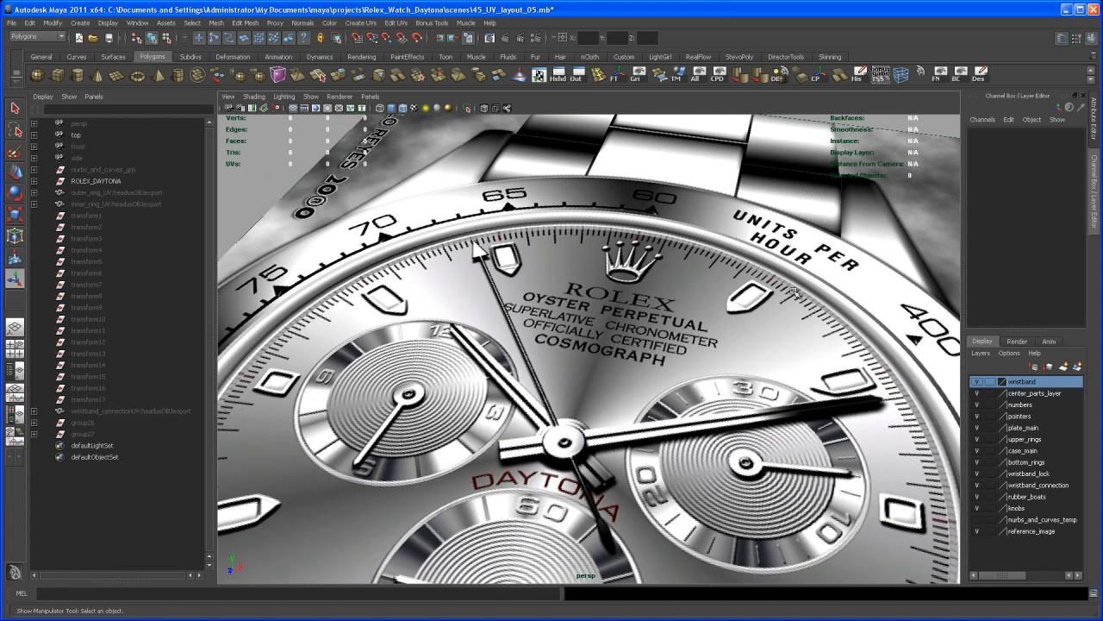
middle_click_drag(723, 306, 756, 283, "alt")
right_click_drag(757, 283, 693, 353, "alt")
middle_click_drag(693, 353, 675, 281, "alt")
left_click_drag(675, 281, 664, 241, "alt")
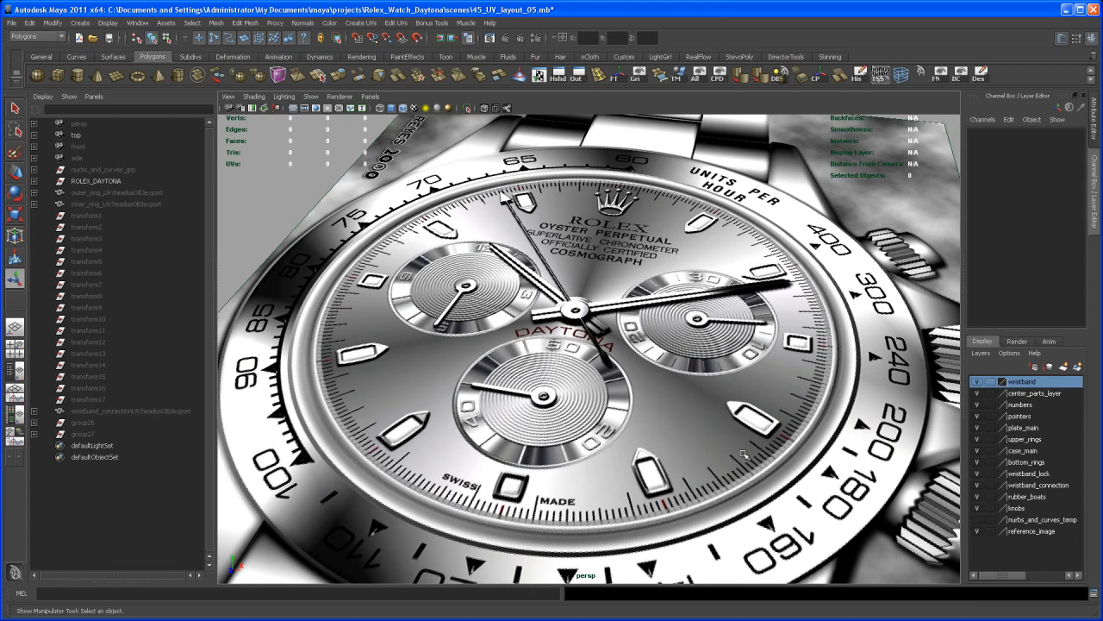
left_click_drag(684, 304, 672, 334, "alt")
right_click_drag(645, 333, 657, 339, "alt")
mouse_move(657, 338)
middle_mouse_down("alt")
mouse_move(662, 359)
mouse_move(648, 327)
middle_mouse_up("alt")
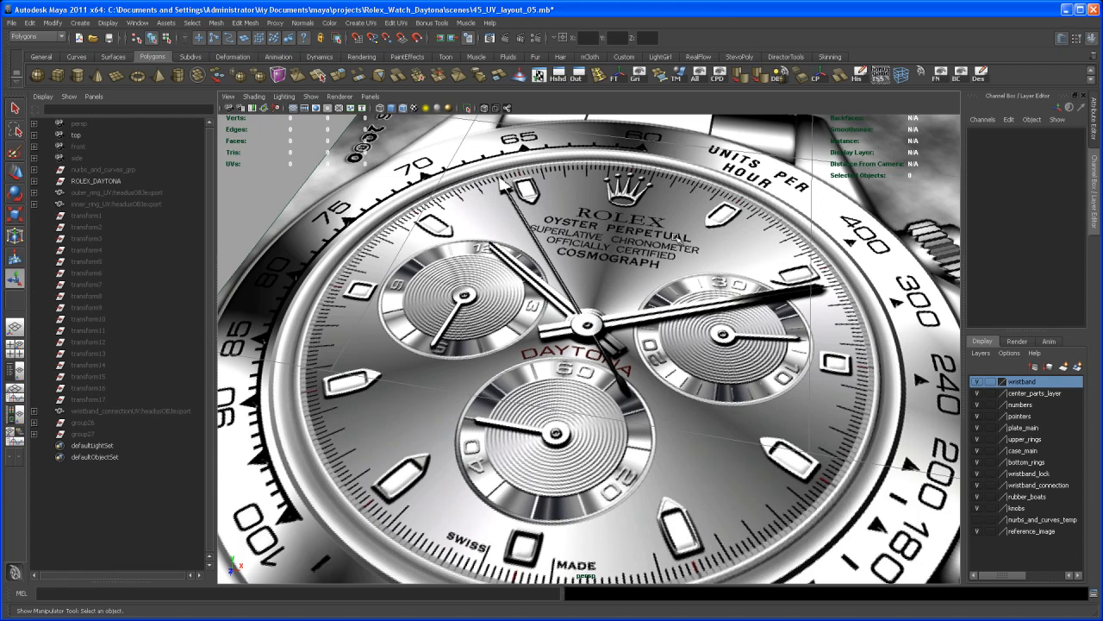
left_click_drag(594, 408, 723, 418, "alt")
middle_click_drag(609, 355, 613, 371, "alt")
left_click_drag(613, 370, 603, 348, "alt")
right_click_drag(613, 349, 607, 341, "alt")
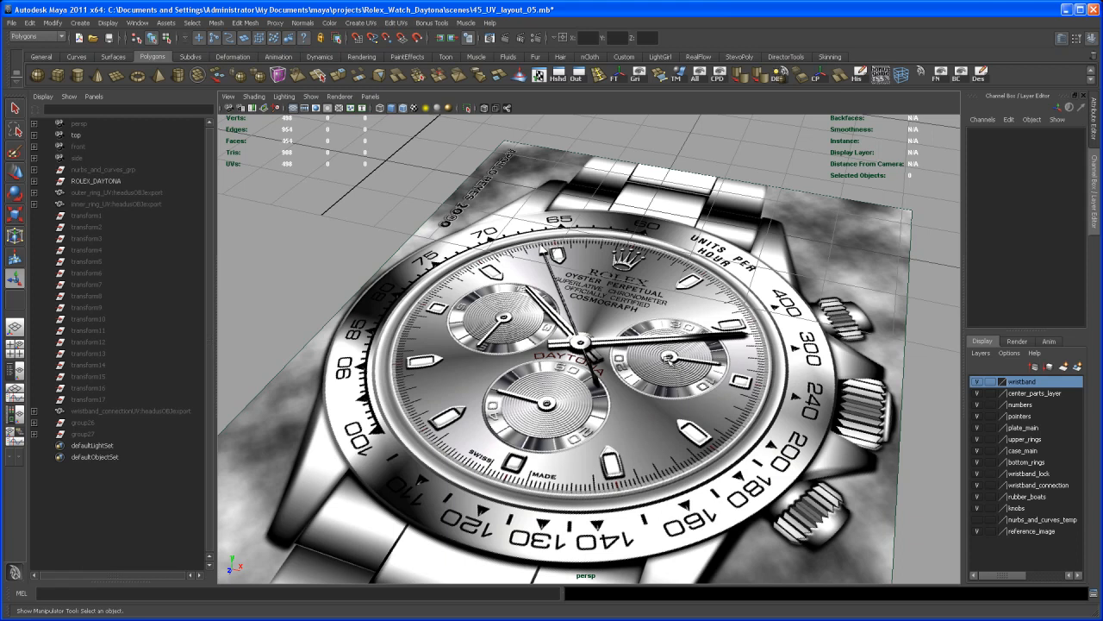
scroll(669, 360, "down", 4)
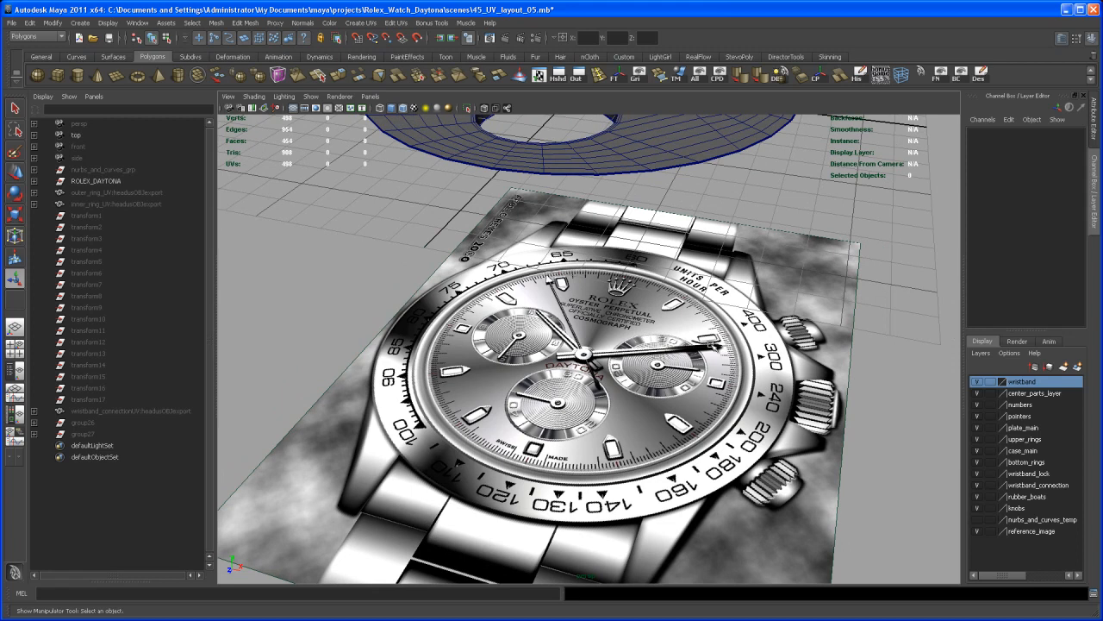
scroll(674, 362, "down", 3)
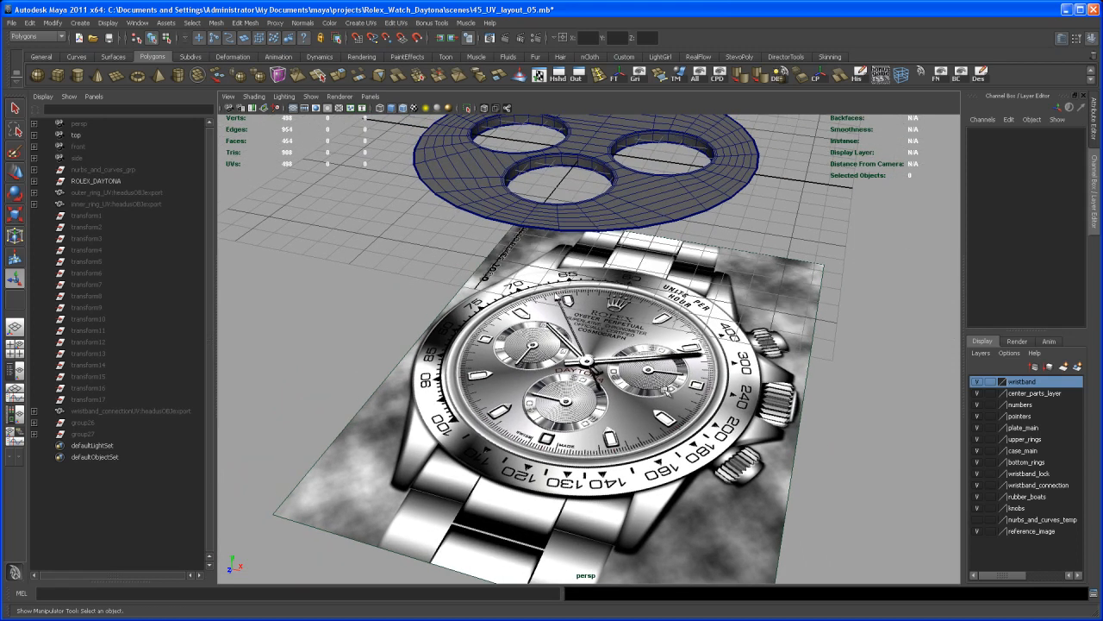
left_click_drag(686, 380, 679, 332, "alt")
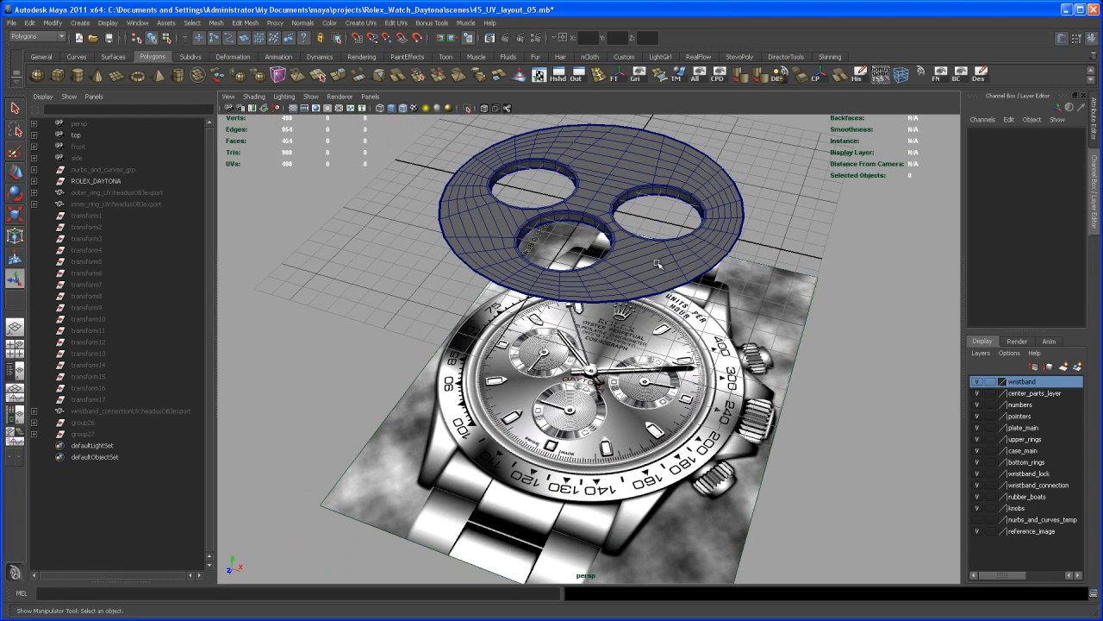
Step: Hide the plate_main layer and show the reference image in a maximized top view around the crown logo and tick ring
left_click(977, 428)
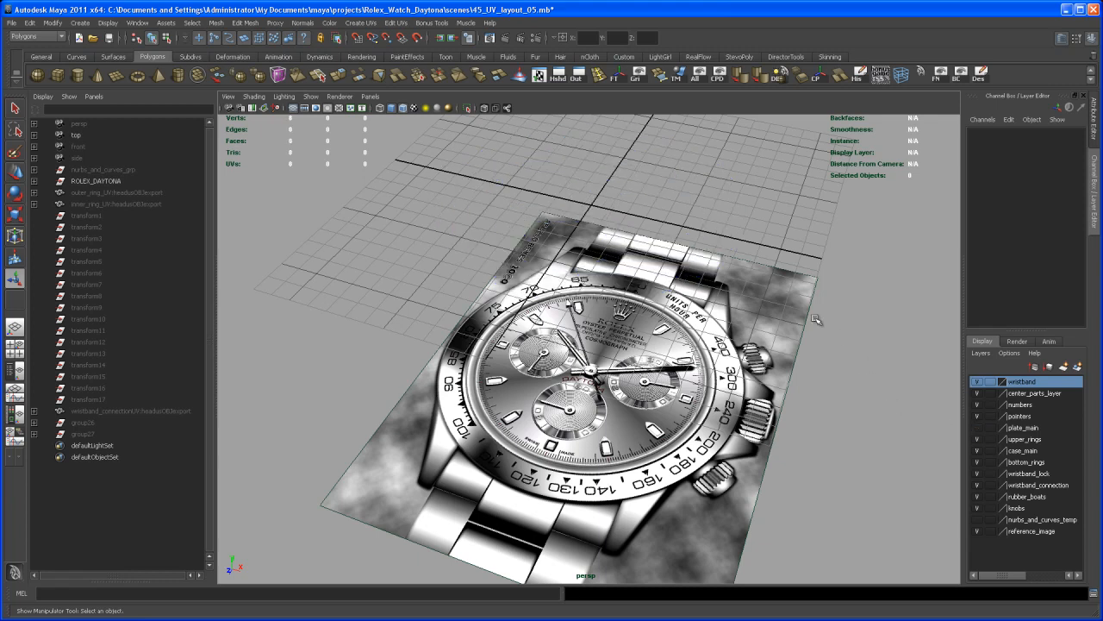
scroll(836, 336, "down", 2)
scroll(828, 340, "down", 2)
left_click_drag(784, 302, 801, 327, "alt")
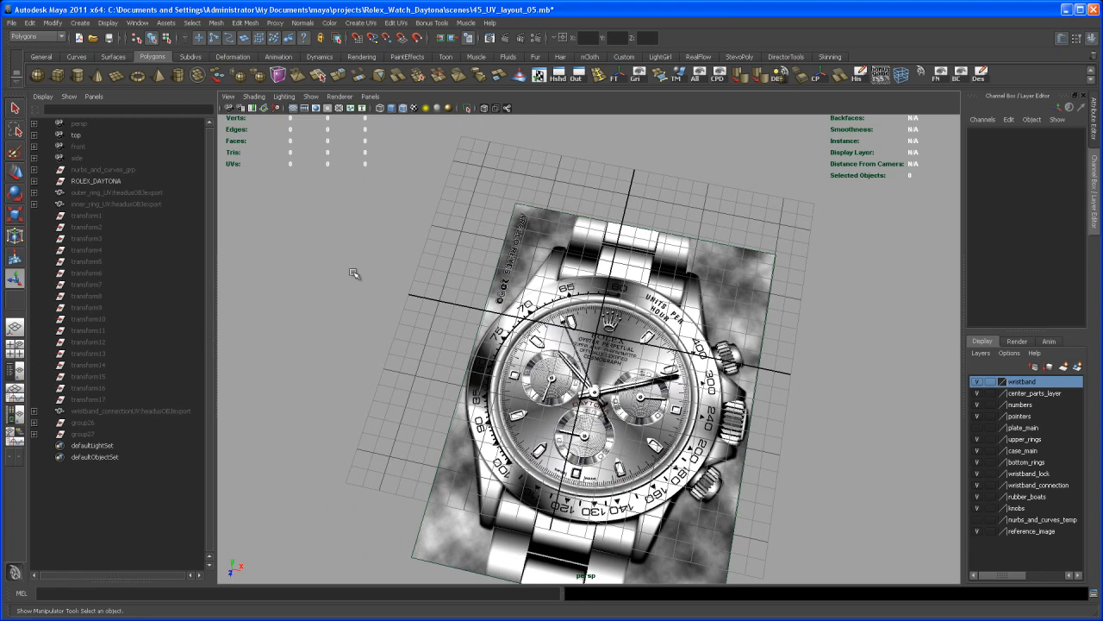
left_click(15, 349)
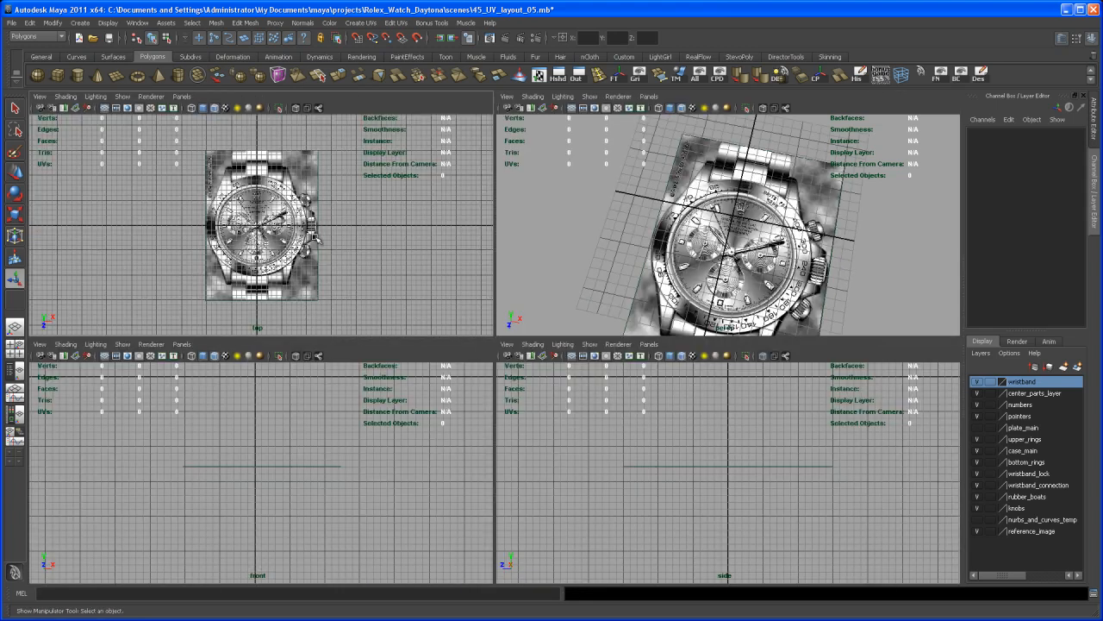
key("space")
scroll(658, 384, "up", 8)
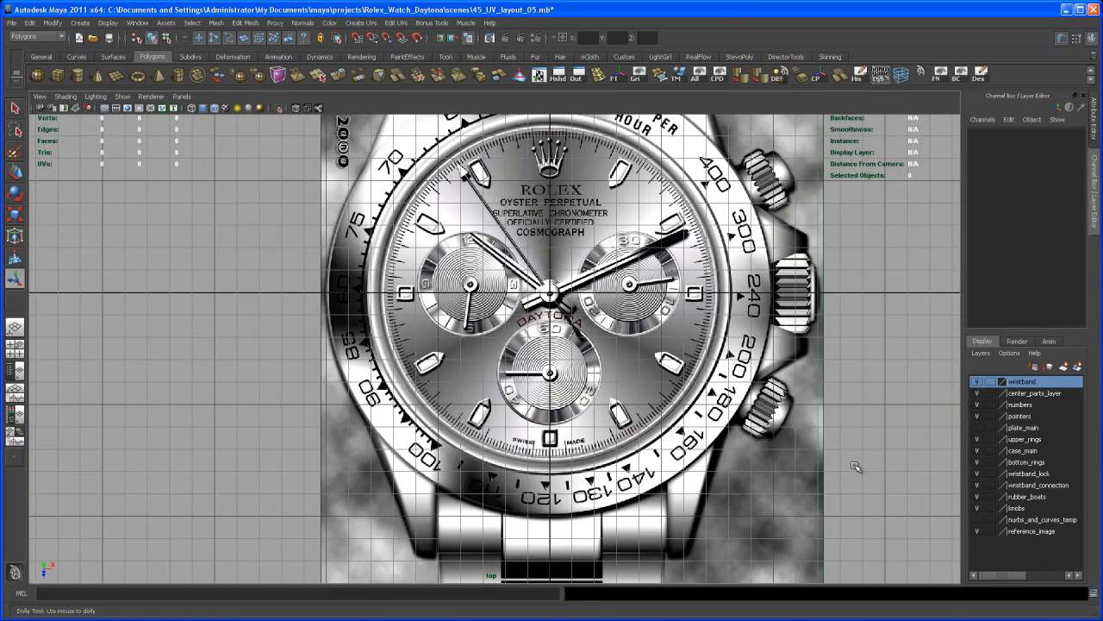
scroll(658, 385, "up", 5)
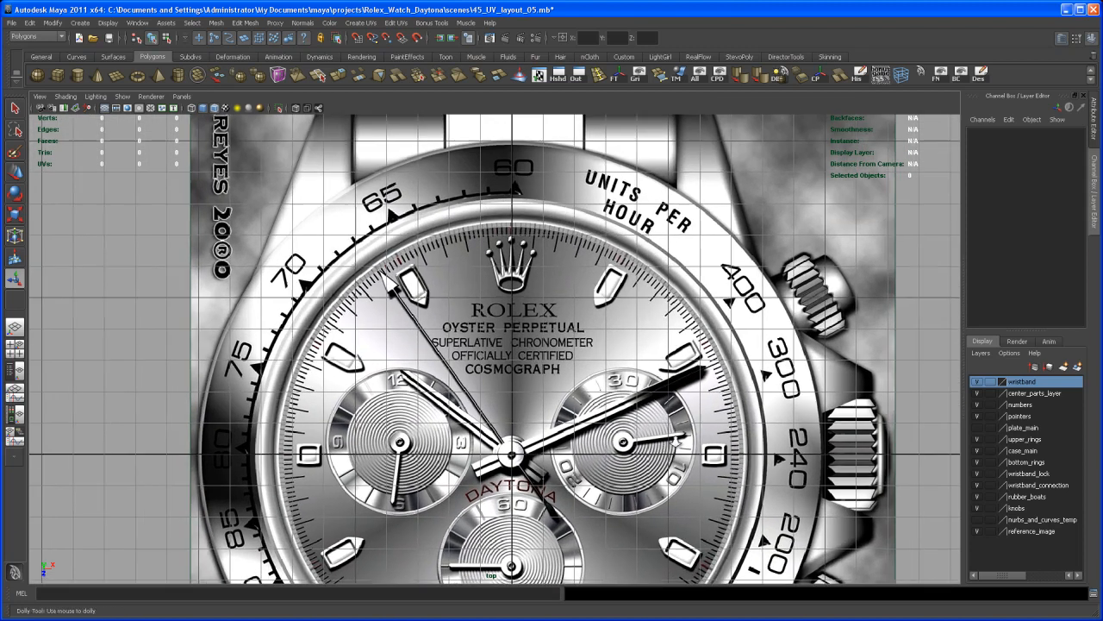
scroll(642, 372, "up", 3)
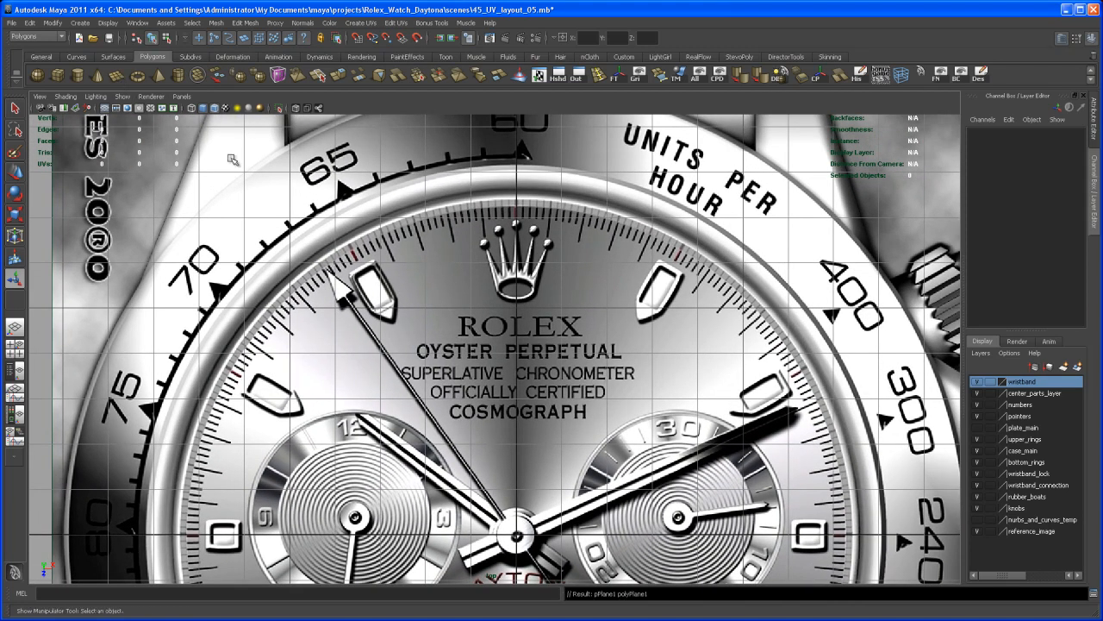
Step: Create a polygon plane and move it to Translate Z -6.921, over the twelve o'clock tick above the crown logo
left_click(117, 78)
key("w")
left_click_drag(521, 557, 519, 238)
scroll(660, 436, "up", 4)
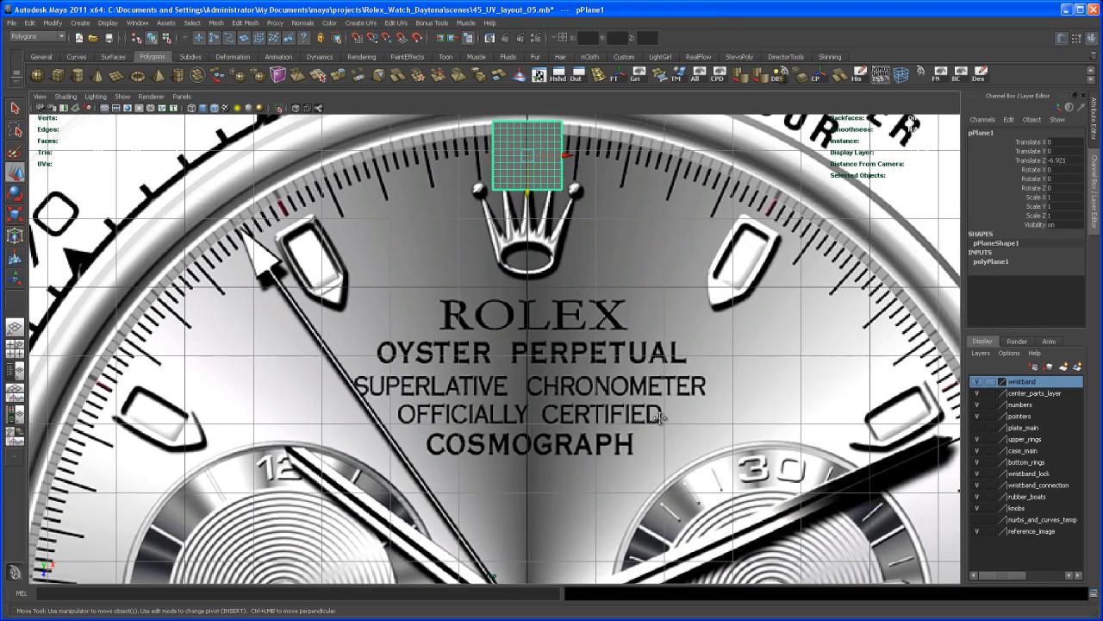
scroll(613, 369, "up", 3)
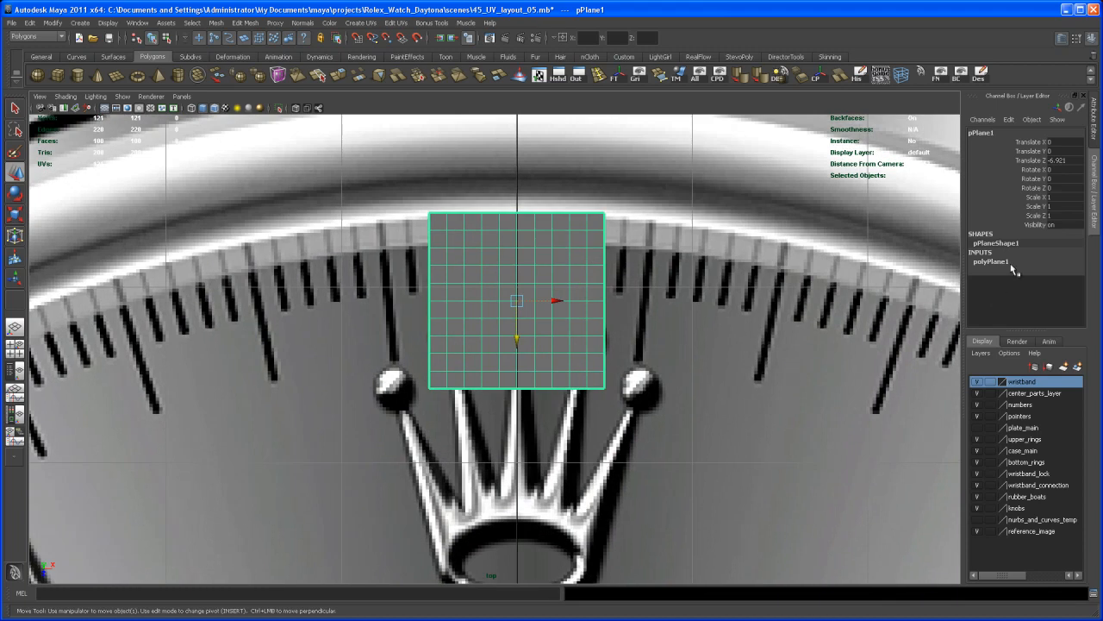
Step: Set the plane's width and height subdivisions to 1
left_click(991, 261)
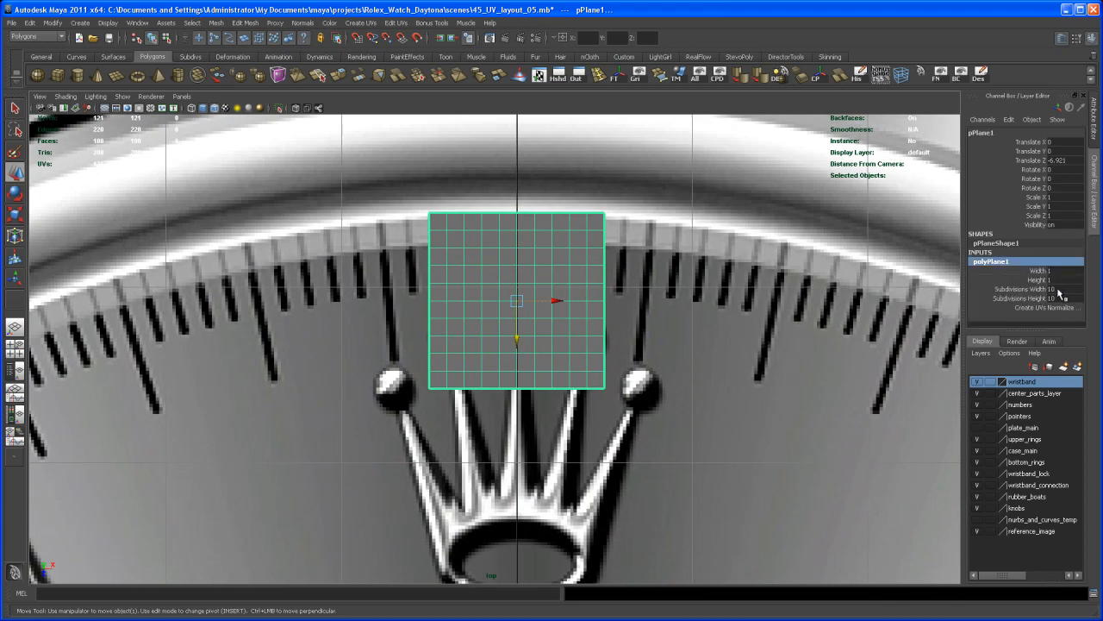
left_click_drag(1058, 289, 1062, 298)
type("1")
key("Return")
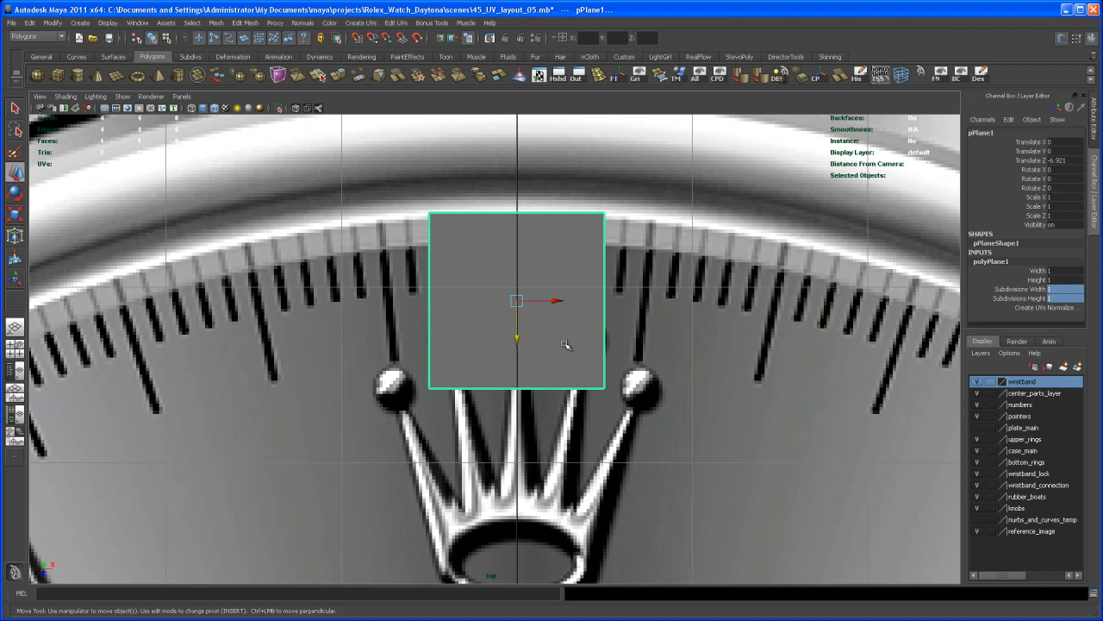
Step: Turn on X-ray shading, scale the plane to 0.056 in X and 0.421 in Z, and move it to Translate Z -7.203 over the tick
key("r")
left_click_drag(568, 302, 527, 300)
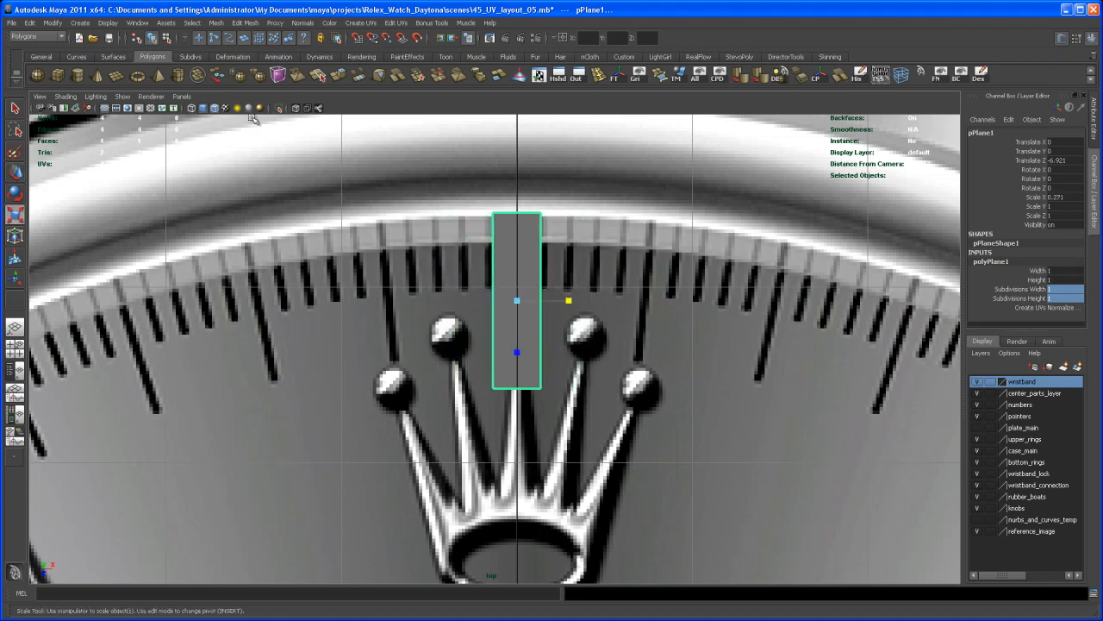
left_click(304, 110)
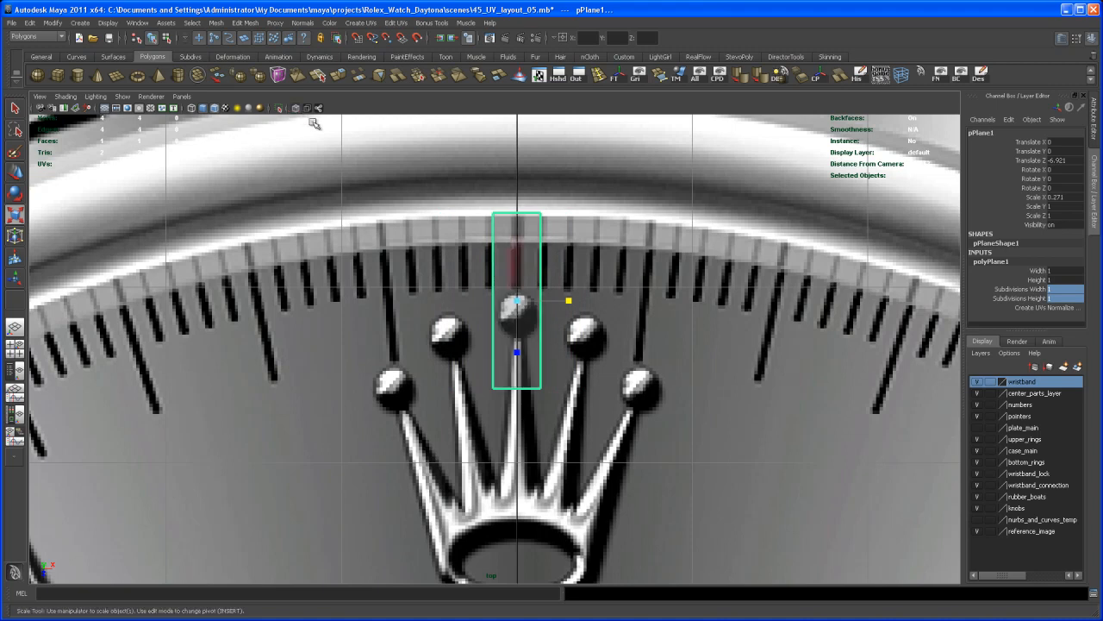
left_click_drag(568, 299, 527, 303)
left_click_drag(518, 349, 518, 292)
key("w")
key("r")
key("w")
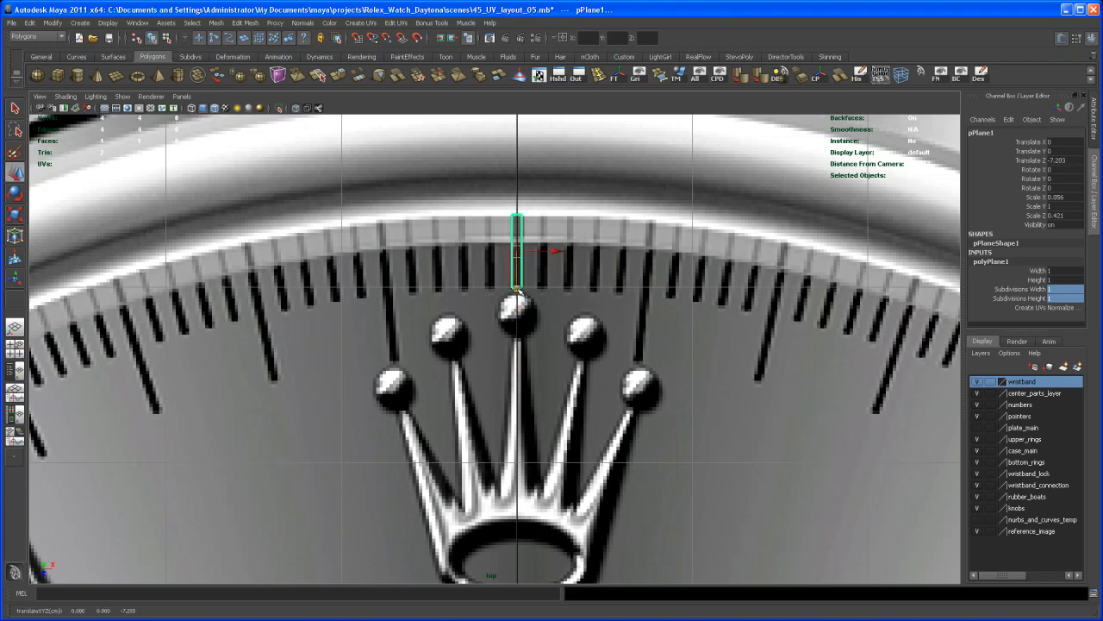
Step: Examine up close how the narrow plane's edges align with the red twelve o'clock tick mark
right_click_drag(509, 293, 721, 370, "alt")
middle_click_drag(722, 369, 711, 524, "alt")
right_click_drag(722, 494, 749, 465, "alt")
middle_click_drag(674, 414, 611, 425, "alt")
right_click_drag(659, 457, 733, 496, "alt")
middle_click_drag(646, 461, 670, 540, "alt")
right_click_drag(608, 461, 622, 471, "alt")
middle_click_drag(618, 473, 618, 464, "alt")
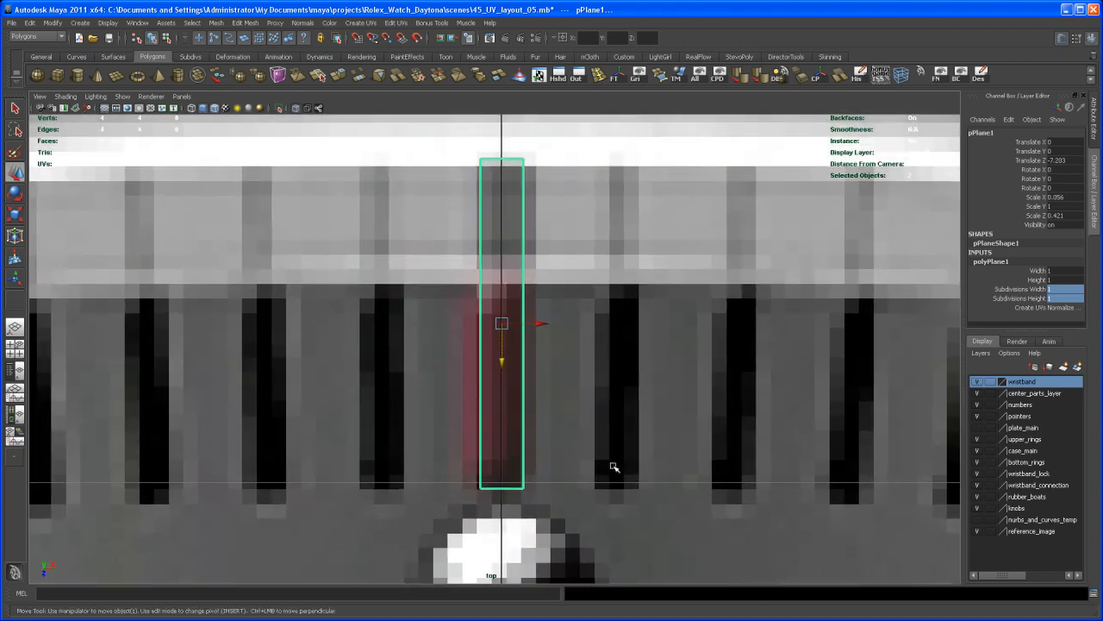
right_click_drag(618, 466, 623, 473, "alt")
middle_click_drag(608, 460, 616, 468, "alt")
right_click_drag(616, 468, 623, 475, "alt")
middle_click_drag(626, 492, 629, 506, "alt")
right_click_drag(620, 480, 627, 485, "alt")
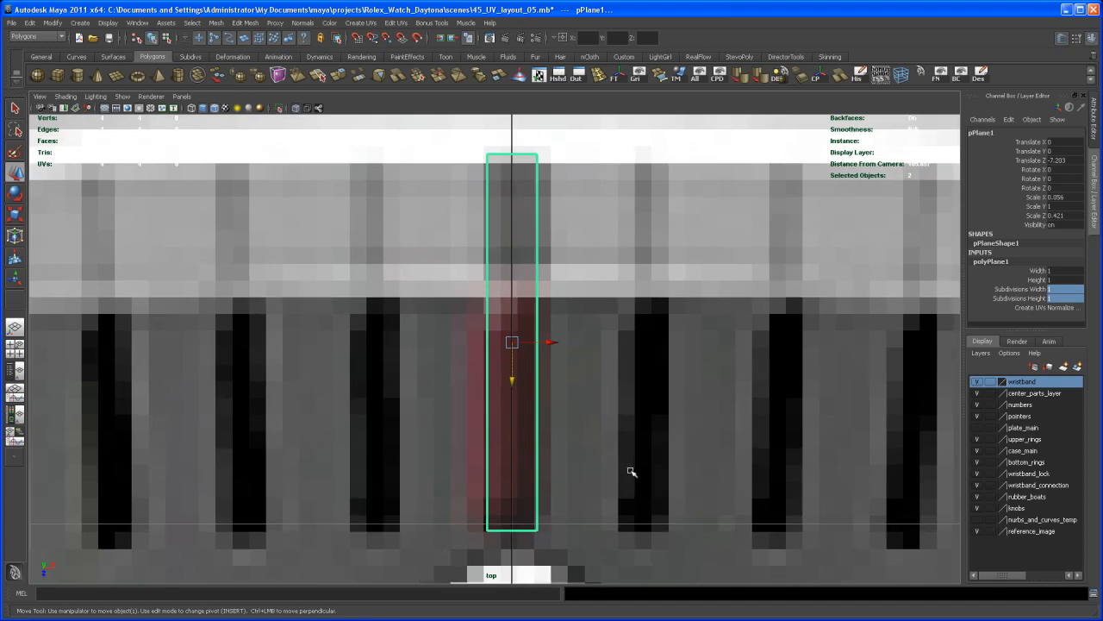
Step: Turn on smooth mesh preview for the tick plane and set its width and height subdivisions to 3
key("3")
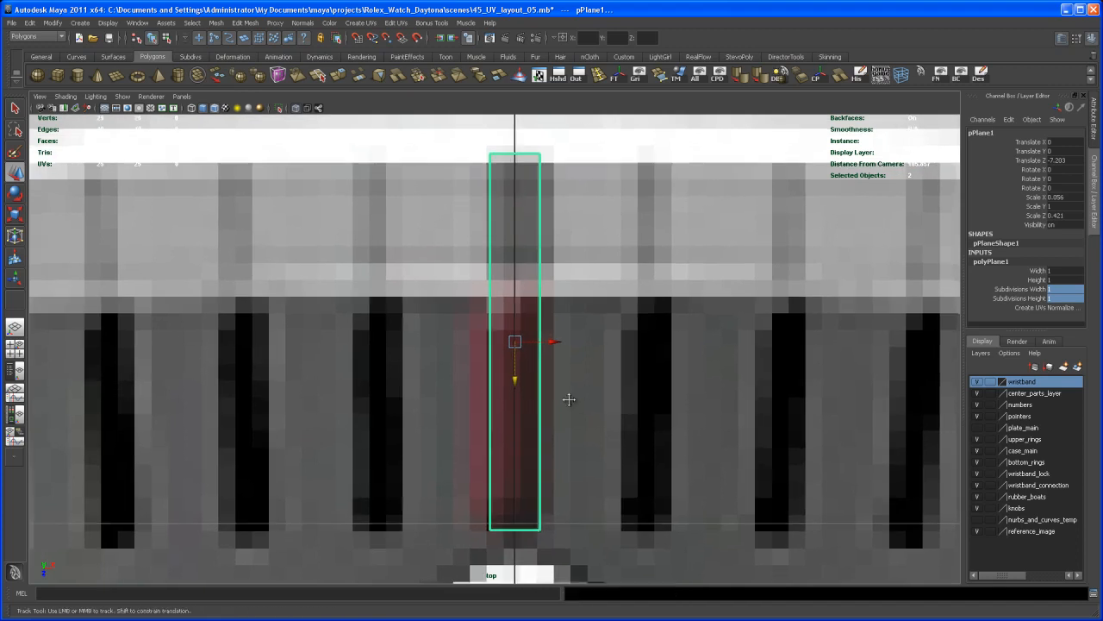
middle_click_drag(563, 399, 575, 400, "alt")
right_click_drag(575, 400, 544, 374, "alt")
middle_click_drag(546, 388, 544, 373, "alt")
right_click_drag(572, 394, 717, 436, "alt")
middle_click_drag(663, 464, 682, 456, "alt")
right_click_drag(682, 456, 703, 468, "alt")
middle_click_drag(703, 467, 682, 480, "alt")
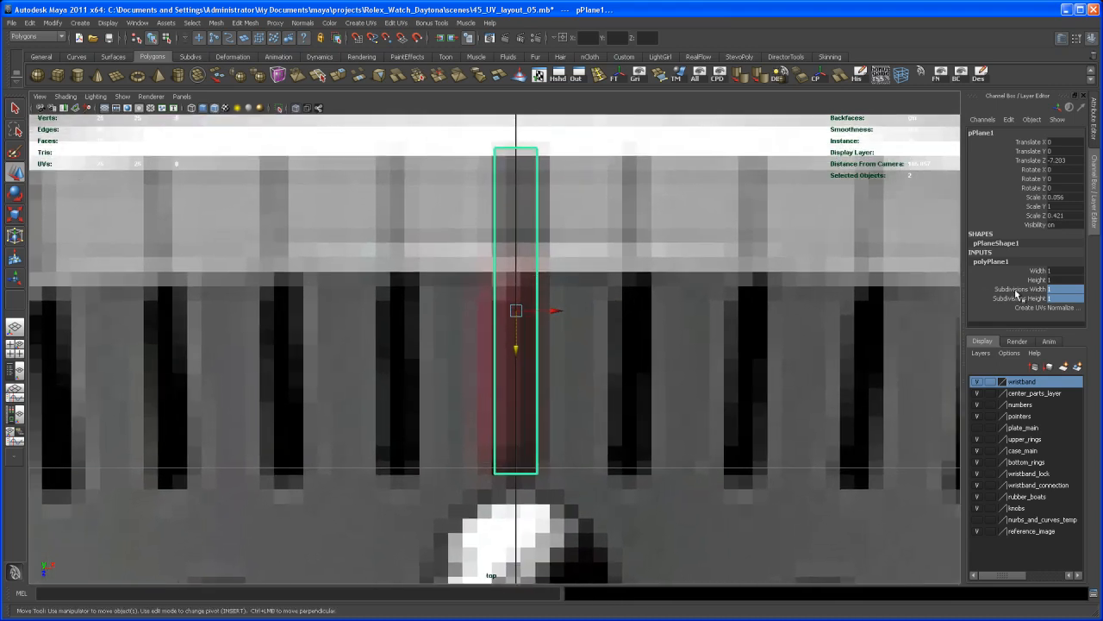
left_click_drag(1058, 299, 1057, 288)
type("3")
key("Return")
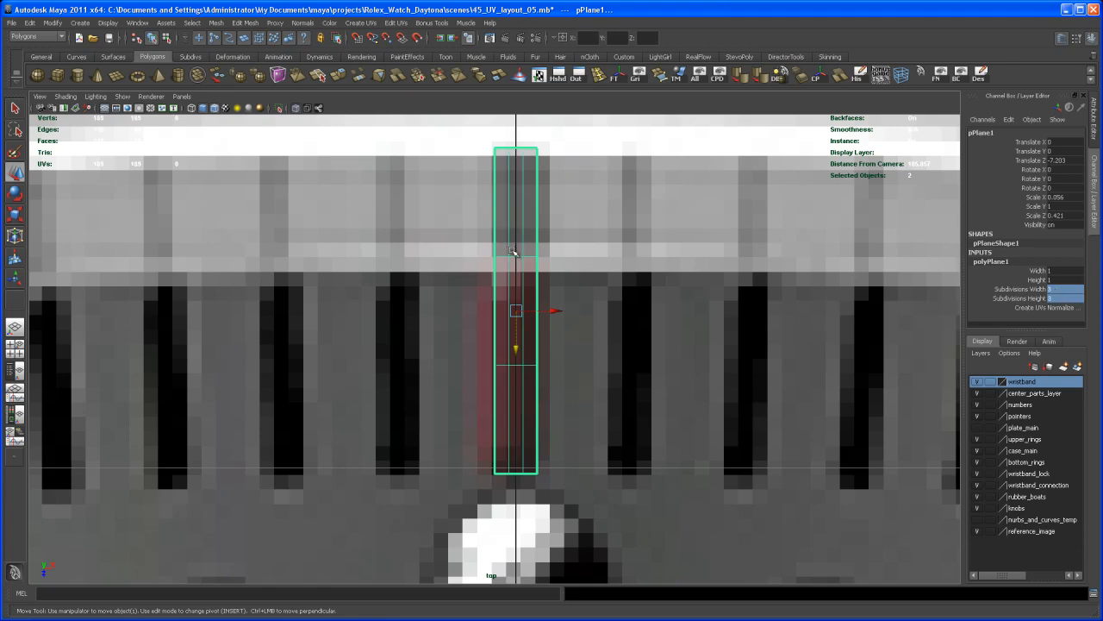
right_click_drag(513, 246, 472, 248)
left_click_drag(479, 244, 561, 266)
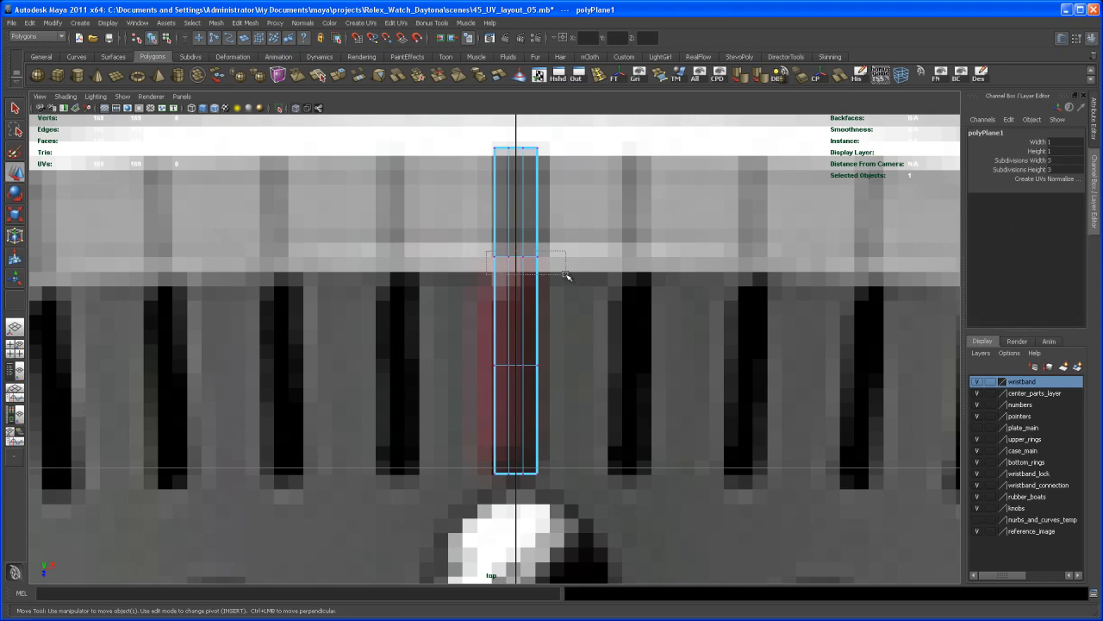
left_click_drag(480, 349, 521, 412, "shift")
key("r")
left_click_drag(517, 365, 517, 399)
key("ctrl+z")
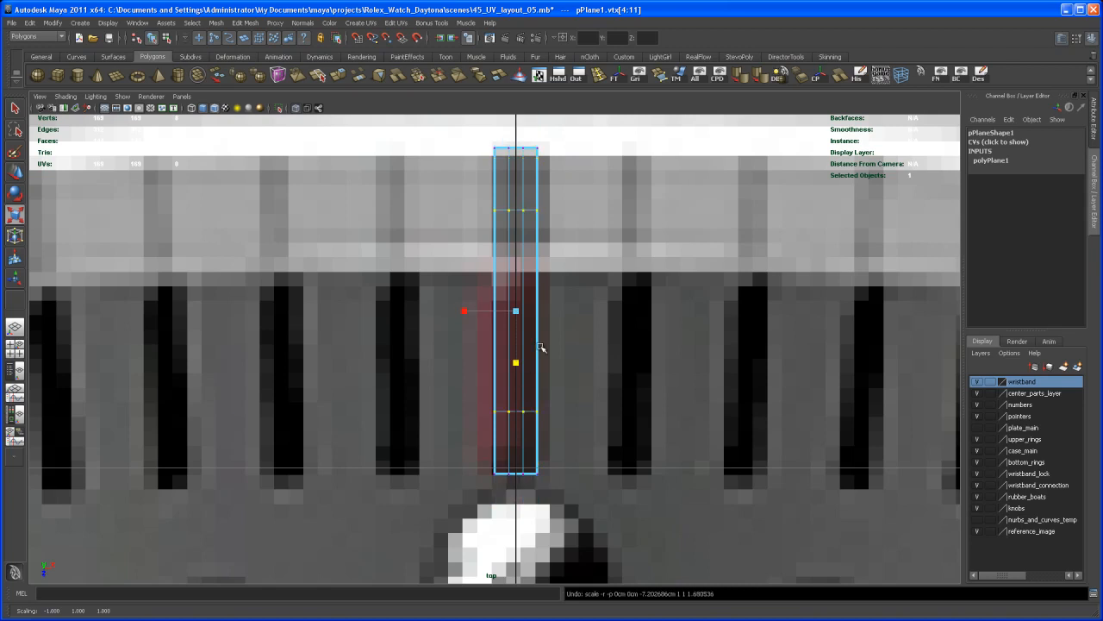
key("ctrl+z")
Step: Scale the tick plane's two inner vertex rows apart along its length, close to the ends, and turn off smooth preview
left_click(573, 338)
left_click_drag(481, 238, 564, 398)
left_click_drag(523, 360, 521, 394)
key("space")
key("ctrl+z")
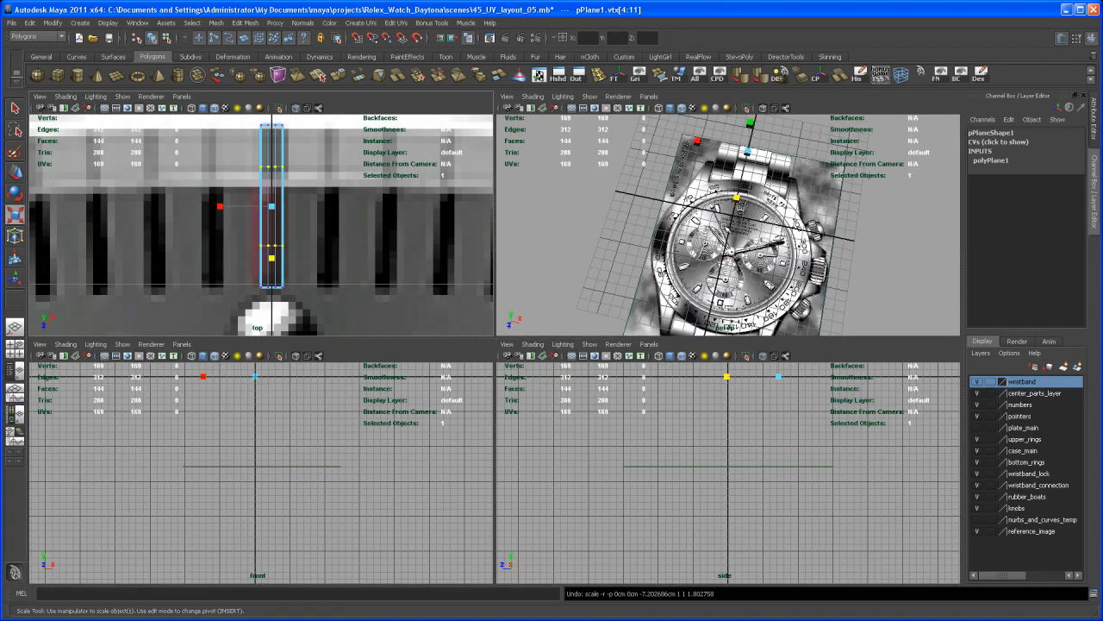
key("f")
left_click_drag(774, 265, 680, 238, "alt")
left_click_drag(679, 238, 704, 223, "alt")
key("1")
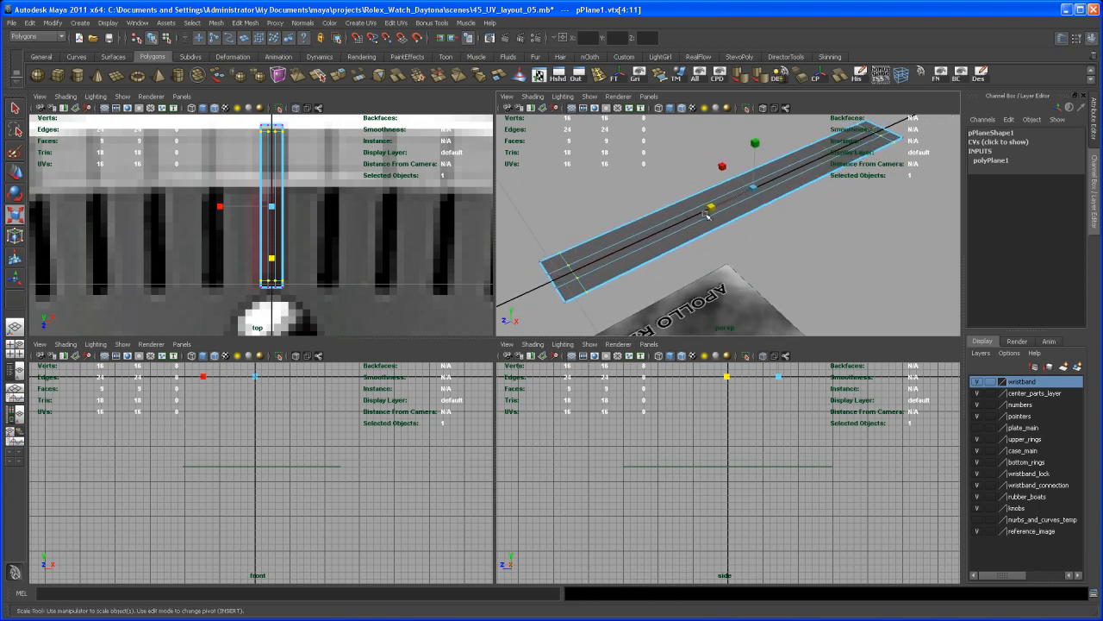
Step: Pull the tick plane's corner vertices inward along its length to round both ends, and turn on smooth preview
right_click_drag(322, 217, 379, 247, "alt")
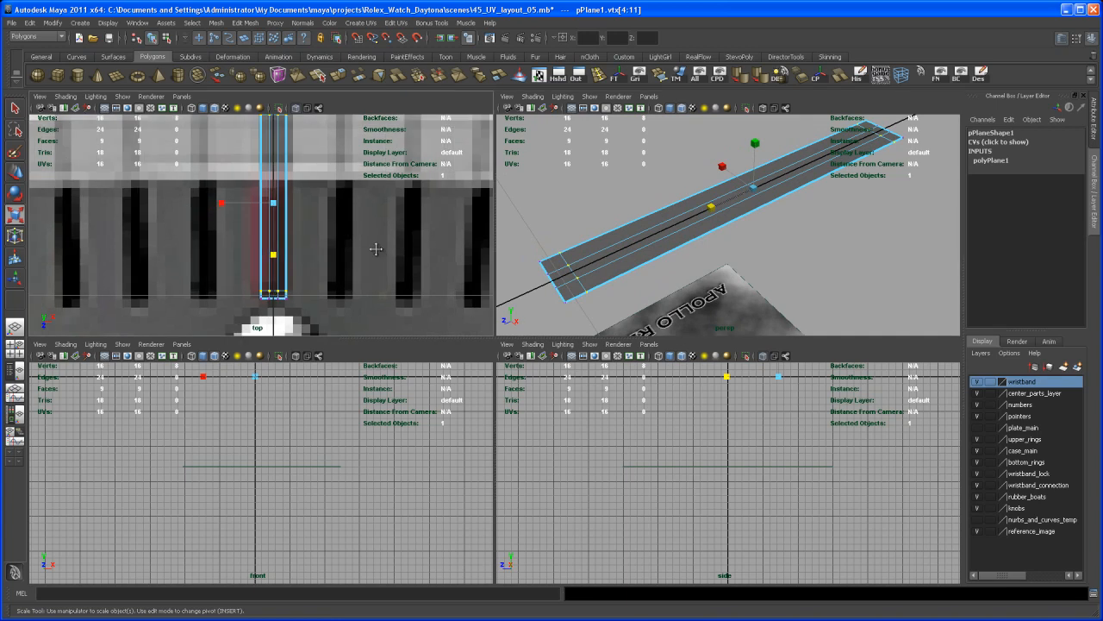
middle_click_drag(379, 247, 391, 263, "alt")
key("space")
middle_click_drag(519, 320, 491, 299, "alt")
right_click_drag(490, 298, 293, 207, "alt")
right_click_drag(621, 422, 827, 502, "alt")
middle_click_drag(617, 377, 620, 350, "alt")
right_click_drag(621, 350, 681, 381, "alt")
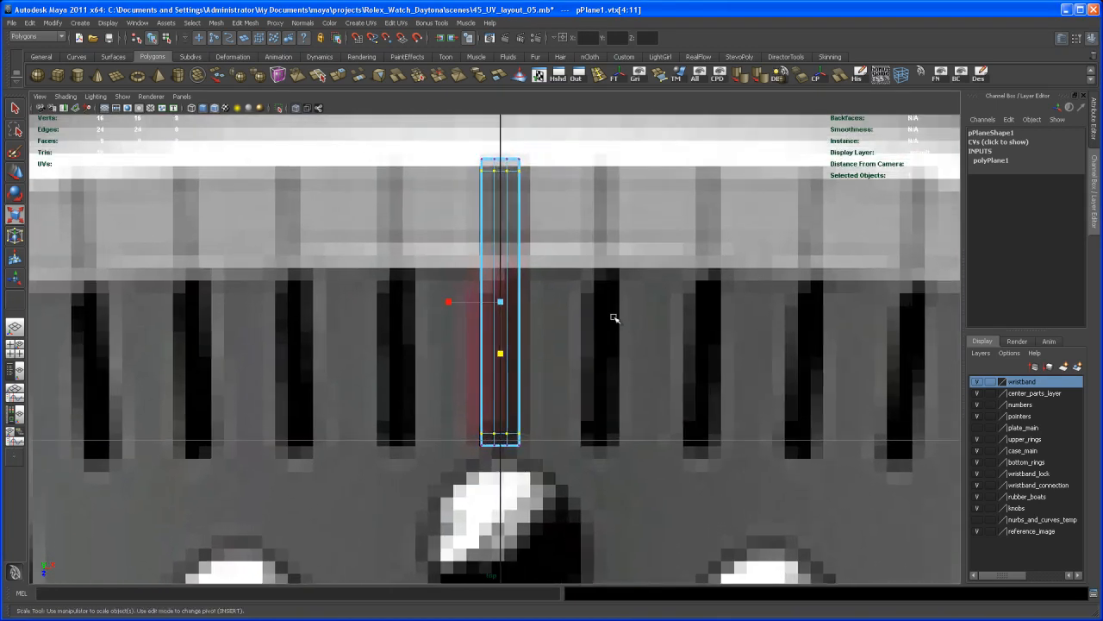
middle_click_drag(533, 248, 525, 234, "alt")
right_click_drag(525, 234, 551, 275, "alt")
middle_click_drag(551, 276, 550, 292, "alt")
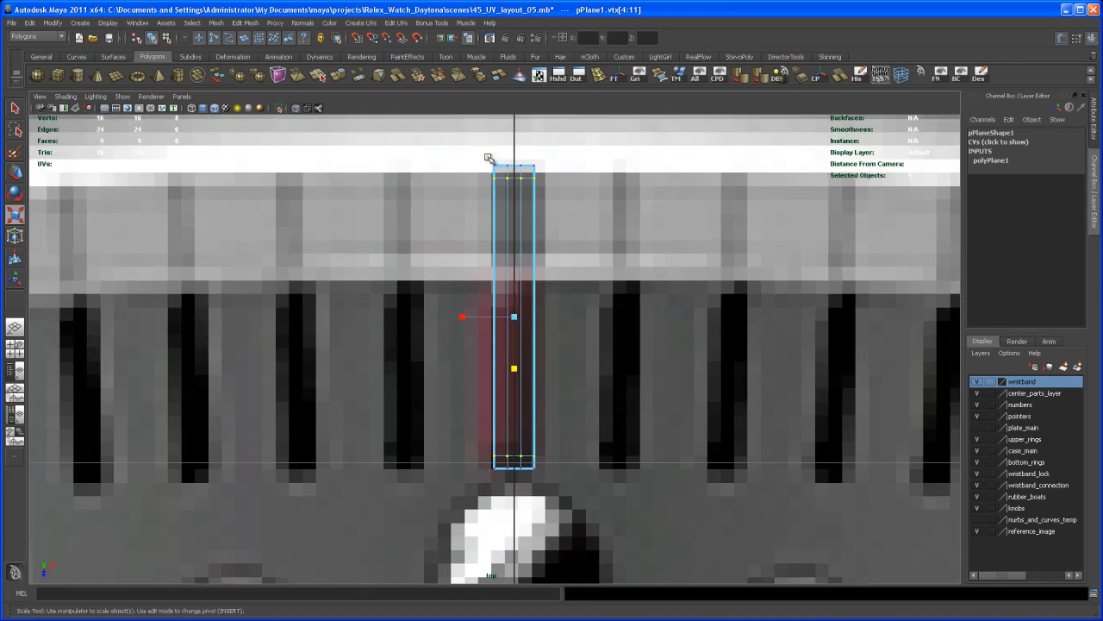
left_click(542, 166)
left_click_drag(529, 153, 547, 172, "shift")
mouse_move(538, 480)
left_mouse_down()
mouse_move(489, 465)
mouse_move(516, 482)
left_mouse_up()
mouse_move(539, 437)
middle_mouse_down("alt")
mouse_move(525, 434)
mouse_move(541, 443)
middle_mouse_up("alt")
right_click_drag(514, 414, 527, 405, "alt")
left_click_drag(517, 374, 518, 370)
right_click_drag(514, 335, 518, 308)
key("3")
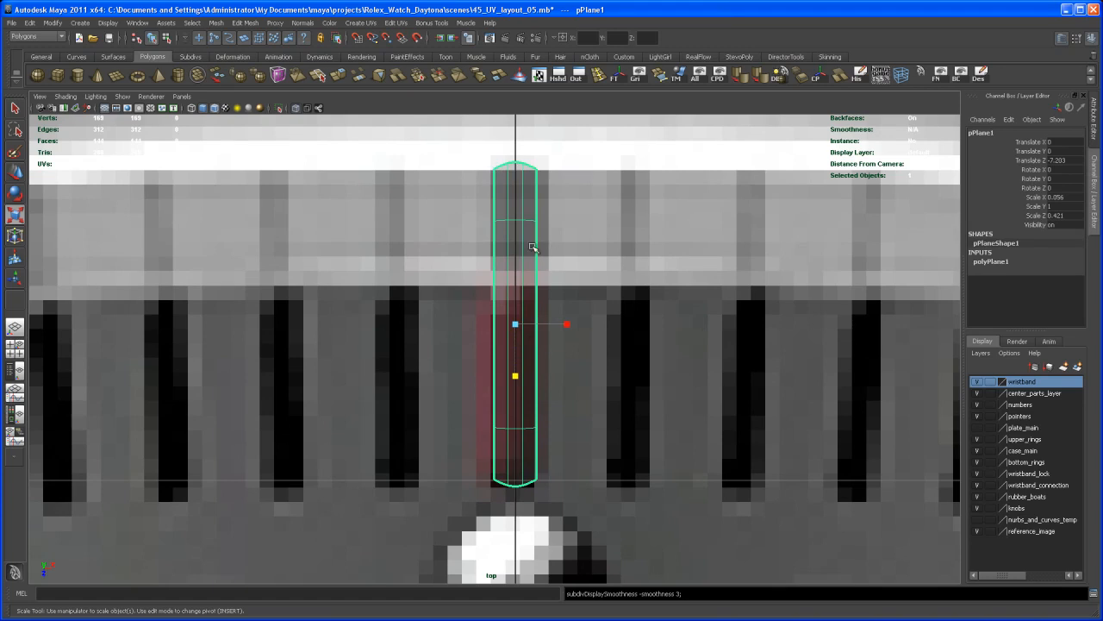
Step: Compare the smoothed tick's outline with the red reference mark and turn its smooth preview off
middle_click_drag(525, 276, 523, 257, "alt")
right_click_drag(522, 258, 540, 287, "alt")
middle_click_drag(540, 287, 527, 322, "alt")
right_click_drag(527, 322, 531, 327, "alt")
middle_click_drag(531, 327, 534, 339, "alt")
right_click_drag(534, 339, 506, 280, "alt")
middle_click_drag(520, 310, 525, 311, "alt")
right_click_drag(574, 403, 643, 435, "alt")
key("1")
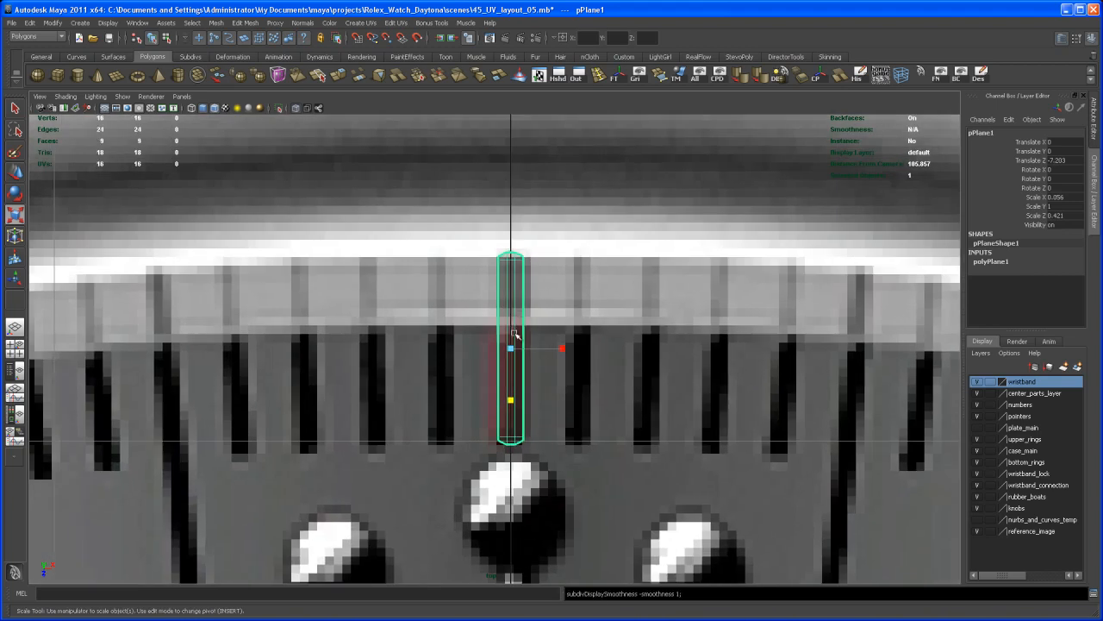
Step: Move the tick plane's pivot to the centre of the dial at the world origin
right_click_drag(572, 389, 550, 371, "alt")
middle_click_drag(566, 422, 575, 358, "alt")
middle_click_drag(570, 454, 577, 404, "alt")
right_click_drag(577, 404, 554, 392, "alt")
middle_click_drag(559, 397, 562, 340, "alt")
middle_click_drag(550, 429, 554, 386, "alt")
right_click_drag(554, 386, 521, 370, "alt")
middle_click_drag(553, 434, 541, 365, "alt")
middle_click_drag(518, 450, 518, 498, "alt")
key("Insert")
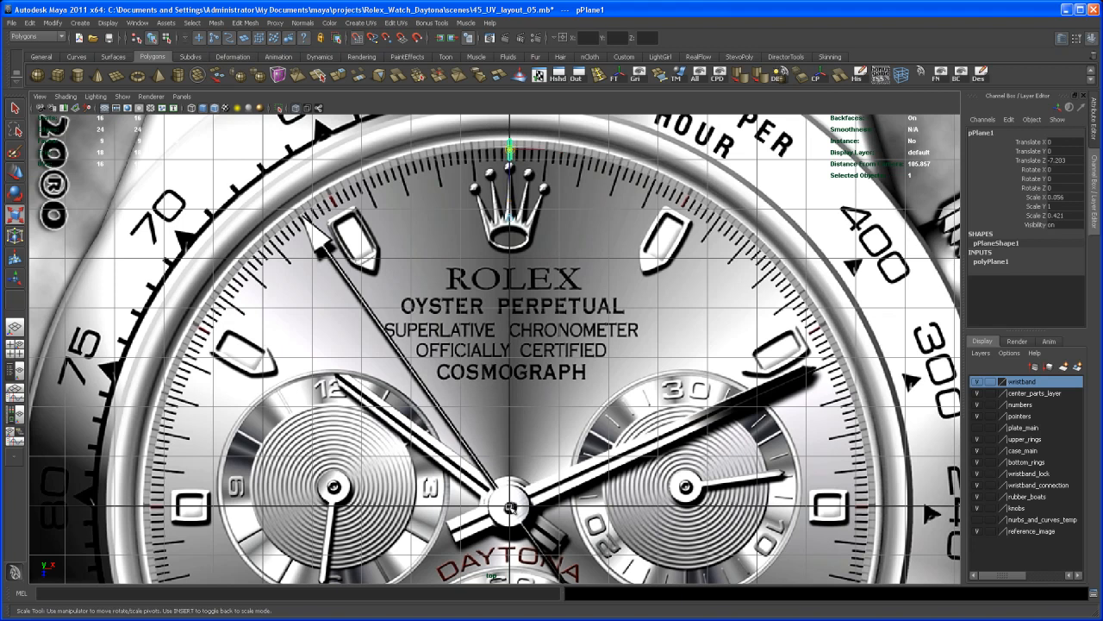
key("Insert")
Step: Configure Duplicate Special for the tick with a Y rotation of 1 and a Z scale of 1
mouse_move(540, 409)
middle_mouse_down("alt")
mouse_move(550, 369)
mouse_move(540, 420)
middle_mouse_up("alt")
scroll(548, 371, "down", 1)
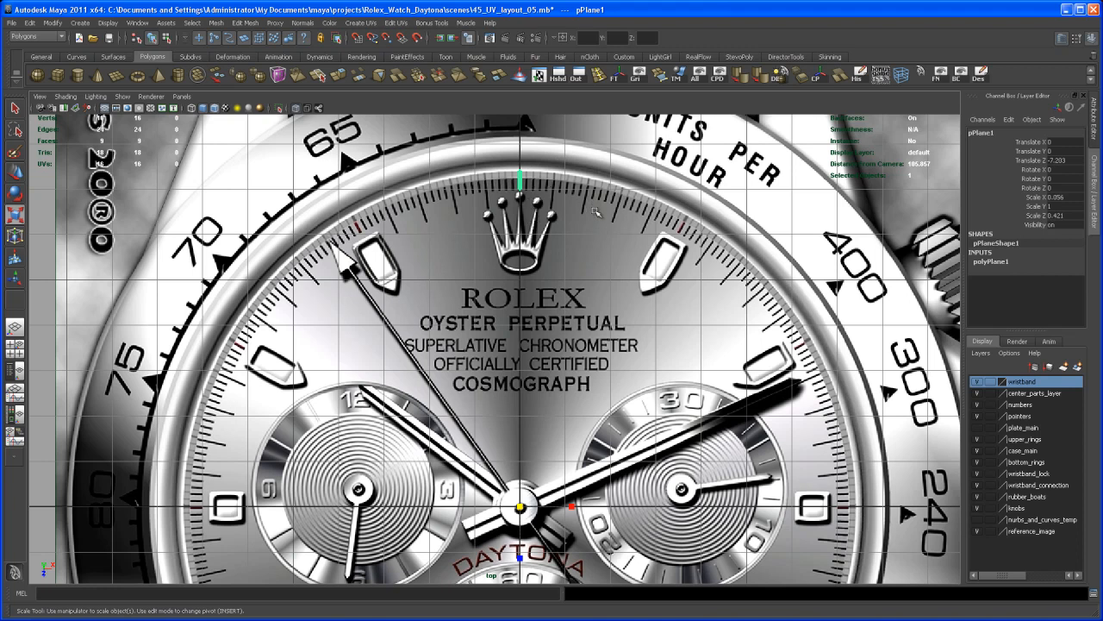
middle_click_drag(608, 261, 620, 235, "alt")
scroll(573, 262, "down", 1)
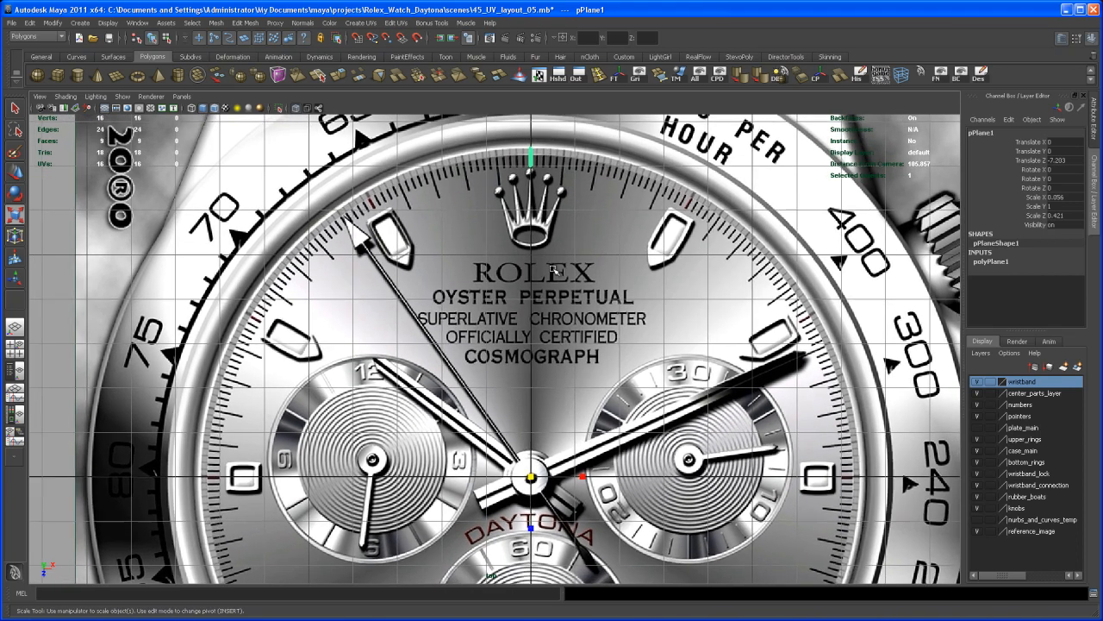
middle_click_drag(556, 269, 547, 277, "alt")
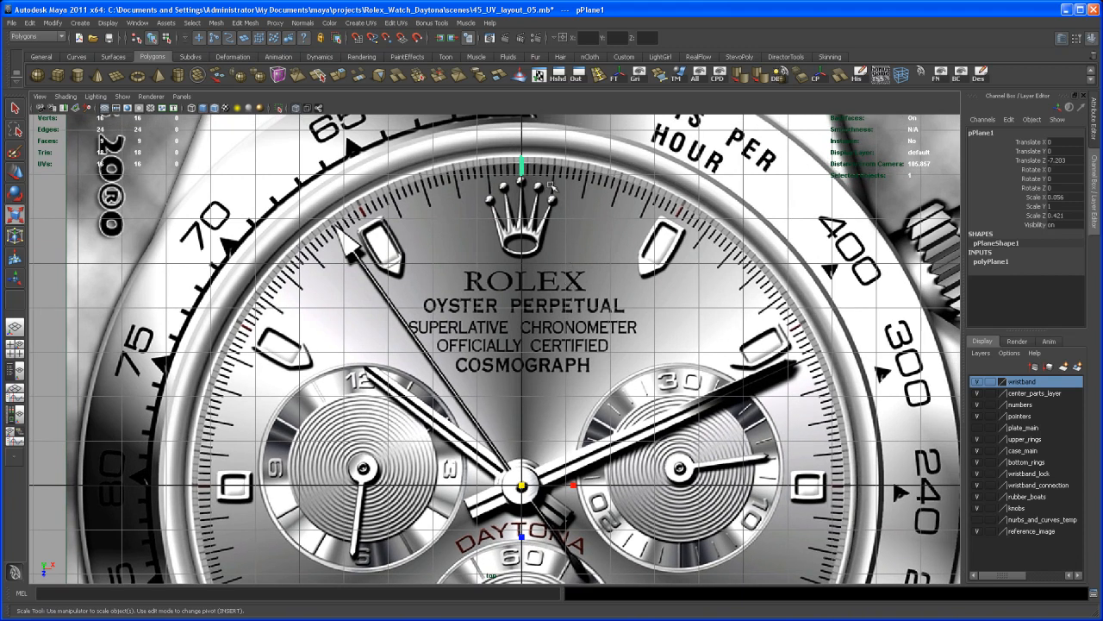
right_click_drag(567, 209, 546, 231, "alt")
middle_click_drag(523, 281, 531, 248, "alt")
right_click_drag(528, 258, 505, 278, "alt")
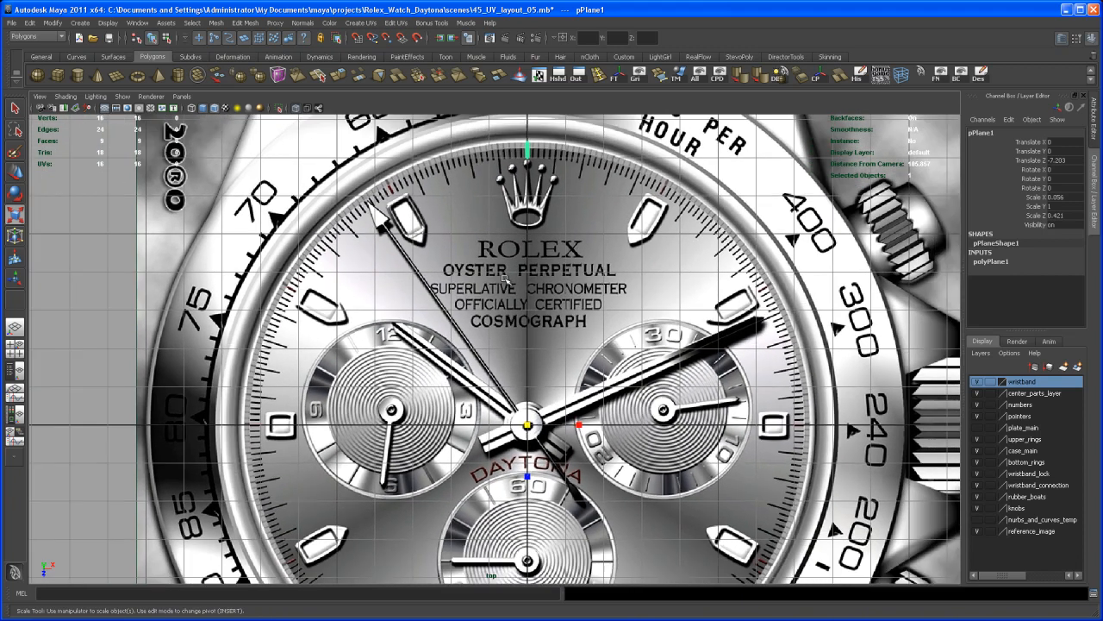
left_click(29, 23)
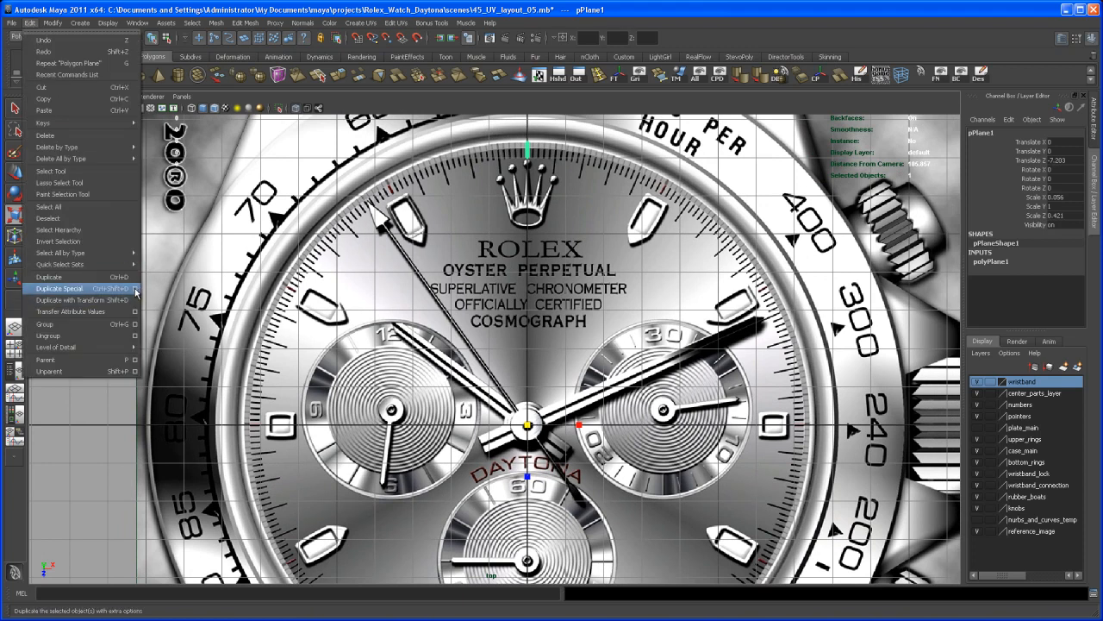
left_click(135, 288)
left_click_drag(813, 45, 900, 67)
scroll(629, 306, "up", 2)
middle_click_drag(627, 300, 633, 321, "alt")
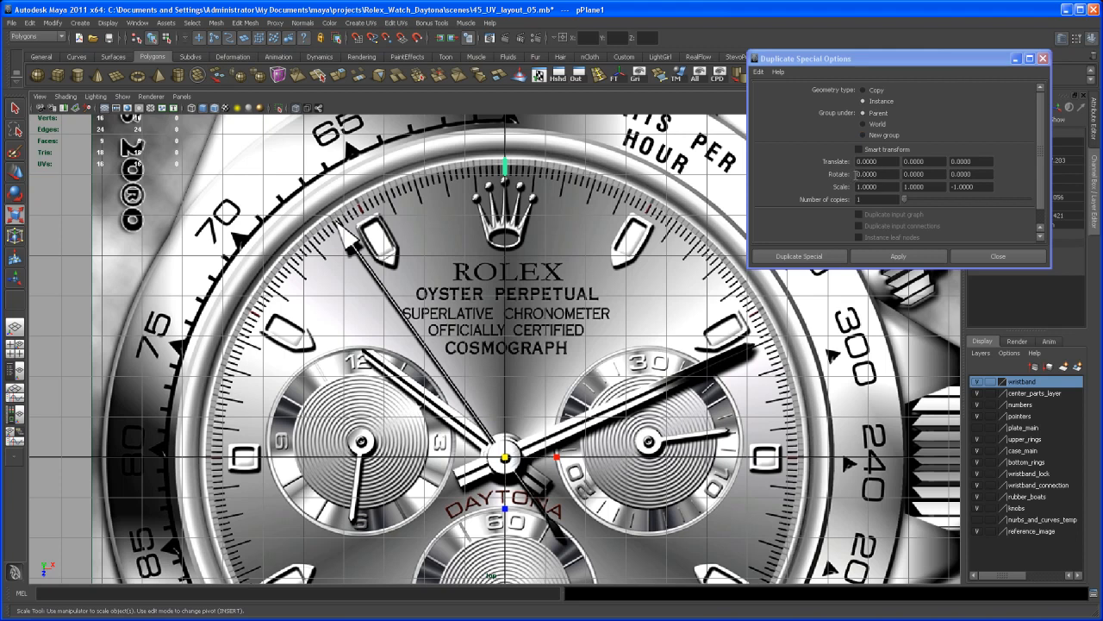
type("1")
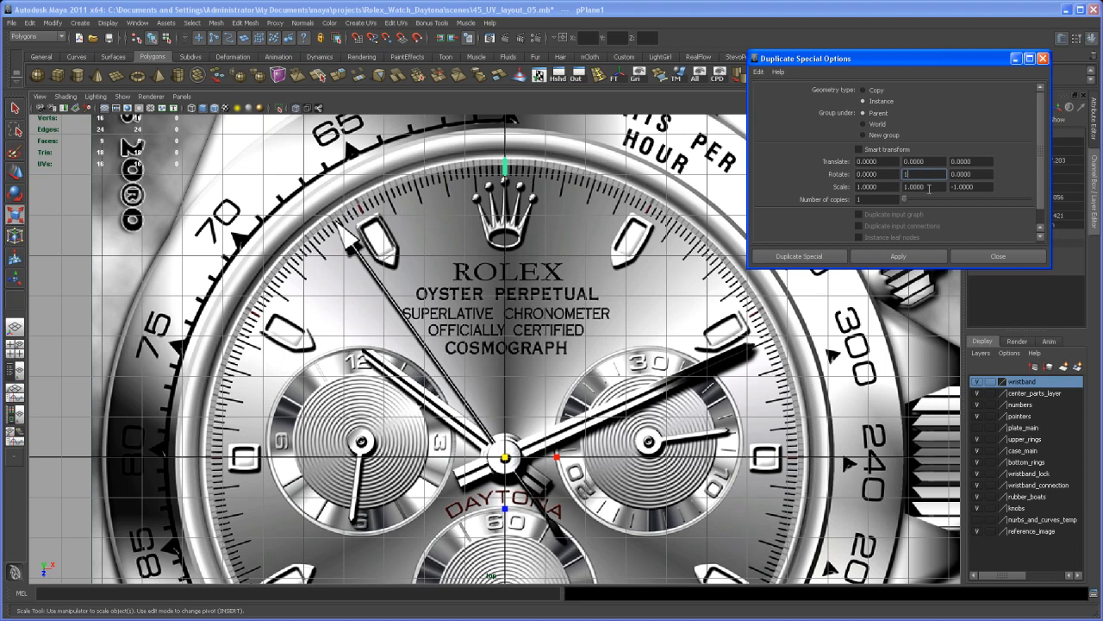
double_click(971, 187)
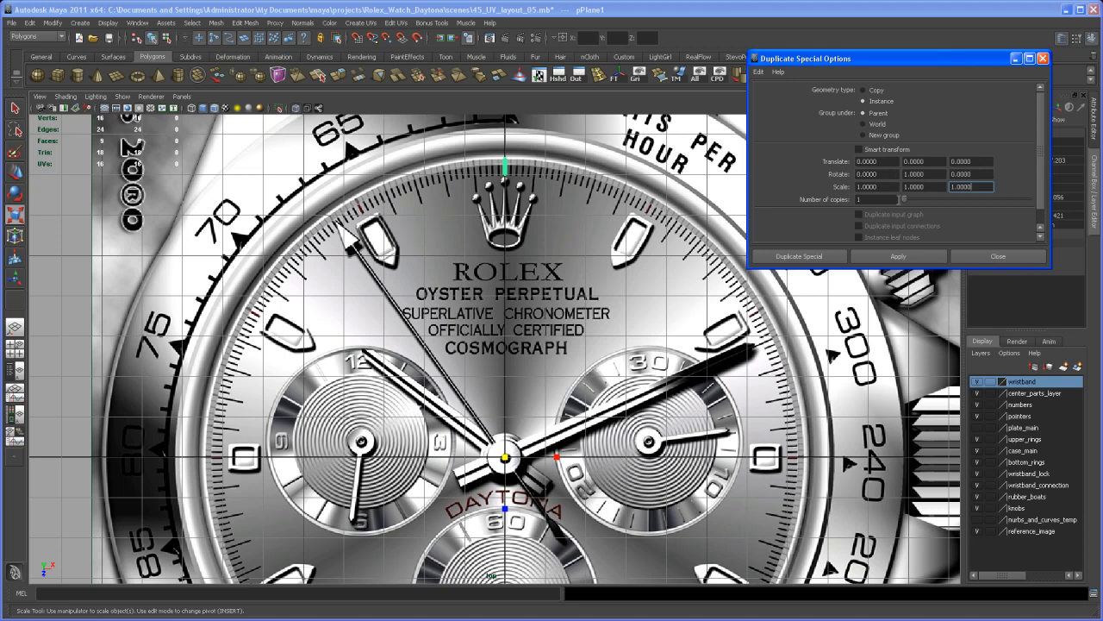
Step: Set the number of copies to 359, create the tick instances around the dial and clear the selection
double_click(866, 199)
right_click_drag(764, 451, 753, 449, "alt")
middle_click_drag(752, 449, 762, 419, "alt")
right_click_drag(762, 418, 751, 421, "alt")
middle_click_drag(751, 421, 752, 402, "alt")
right_click_drag(759, 412, 751, 414, "alt")
middle_click_drag(751, 414, 752, 401, "alt")
right_click_drag(769, 419, 760, 421, "alt")
middle_click_drag(760, 422, 759, 397, "alt")
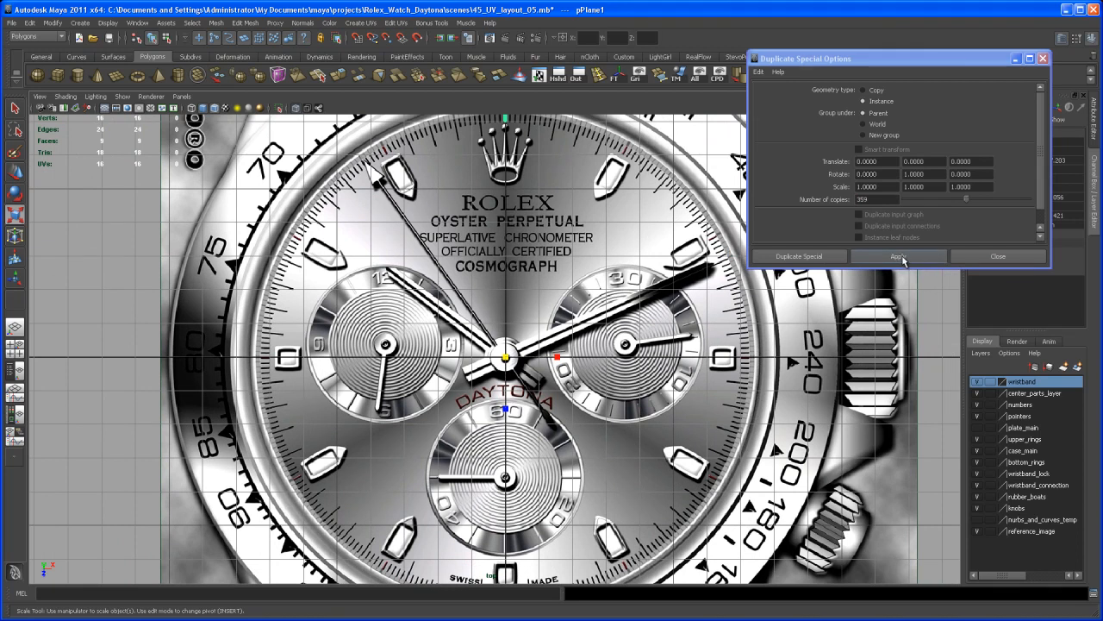
left_click(902, 257)
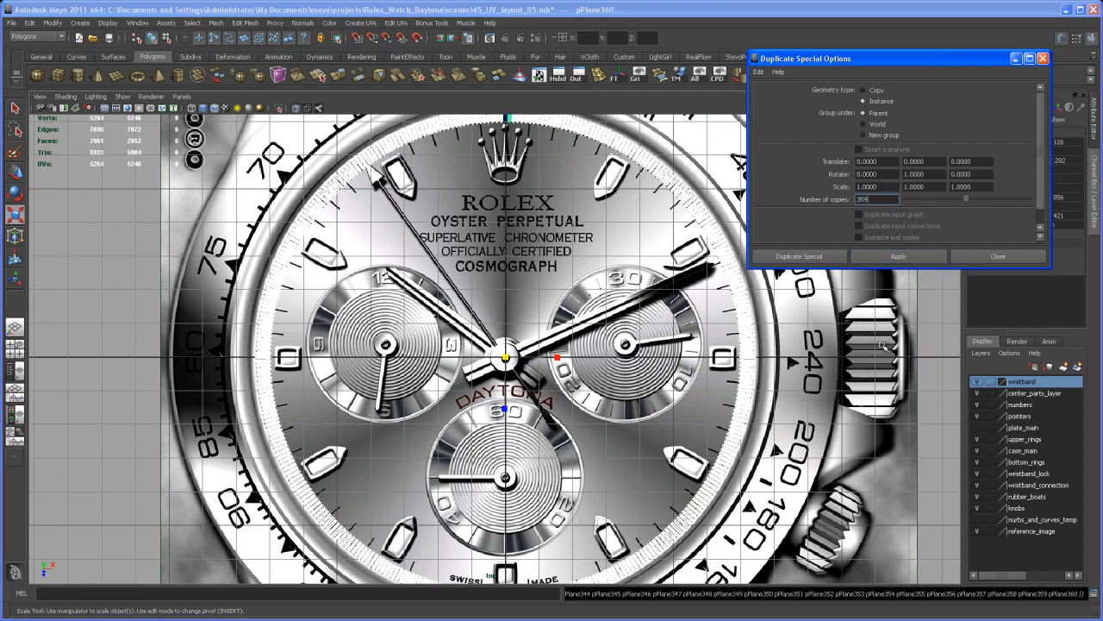
left_click(586, 275)
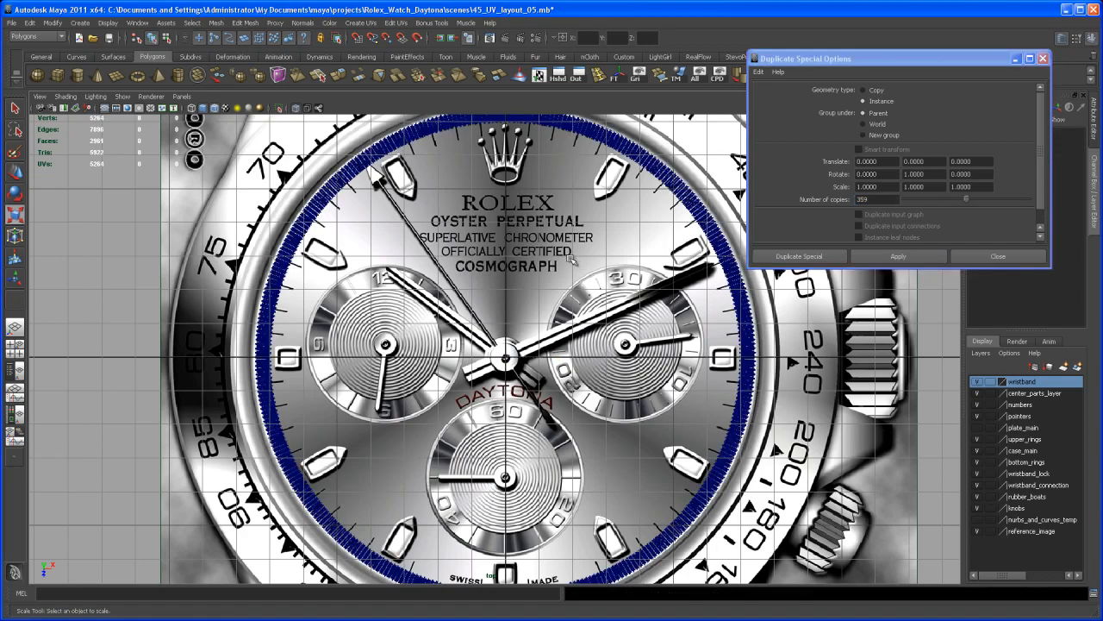
Step: Scale all vertices of the twelve o'clock tick narrower in width so every instance follows, and close the duplication options
middle_click_drag(573, 260, 599, 409, "alt")
right_click_drag(599, 408, 660, 425, "alt")
middle_click_drag(661, 425, 658, 479, "alt")
right_click_drag(658, 478, 752, 505, "alt")
middle_click_drag(645, 389, 632, 451, "alt")
right_click_drag(631, 451, 768, 566, "alt")
middle_click_drag(646, 419, 623, 434, "alt")
right_click_drag(611, 443, 623, 454, "alt")
mouse_move(624, 453)
middle_mouse_down("alt")
mouse_move(610, 481)
mouse_move(615, 463)
middle_mouse_up("alt")
key("r")
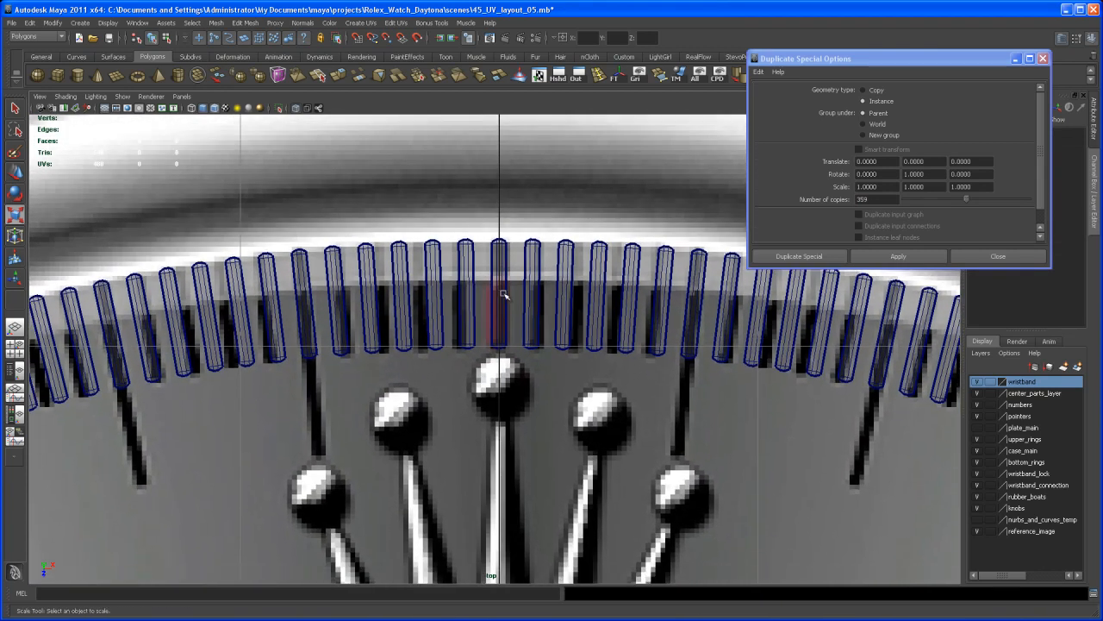
right_click(499, 291)
left_click(475, 290)
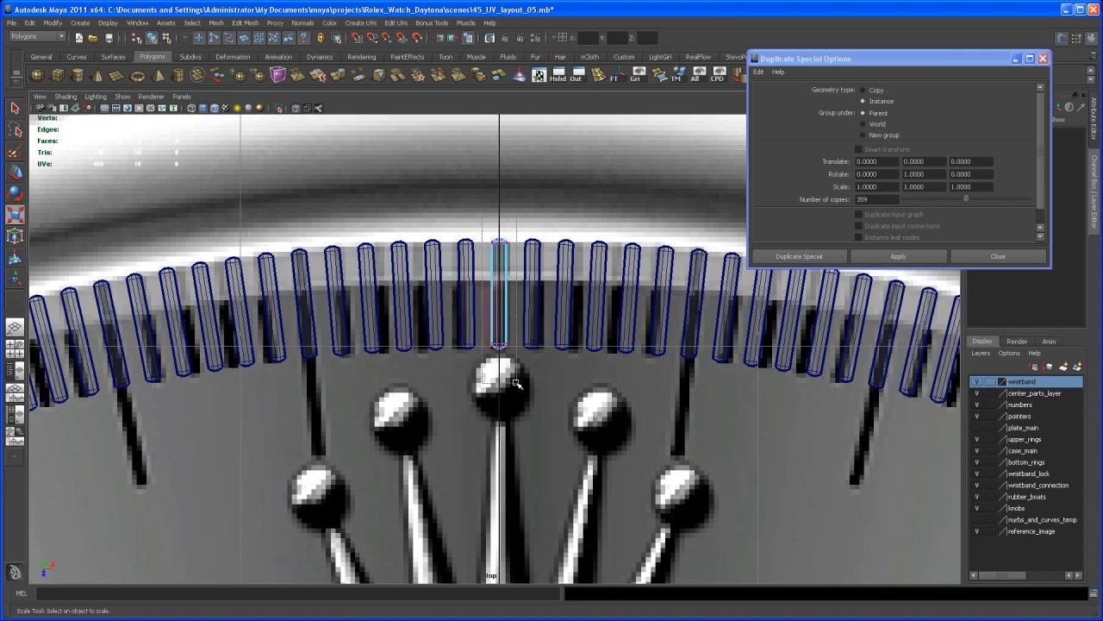
left_click_drag(516, 382, 516, 382)
right_click_drag(504, 375, 523, 378, "alt")
middle_click_drag(523, 377, 515, 405, "alt")
right_click_drag(514, 405, 481, 394, "alt")
key("r")
left_click_drag(432, 307, 439, 306)
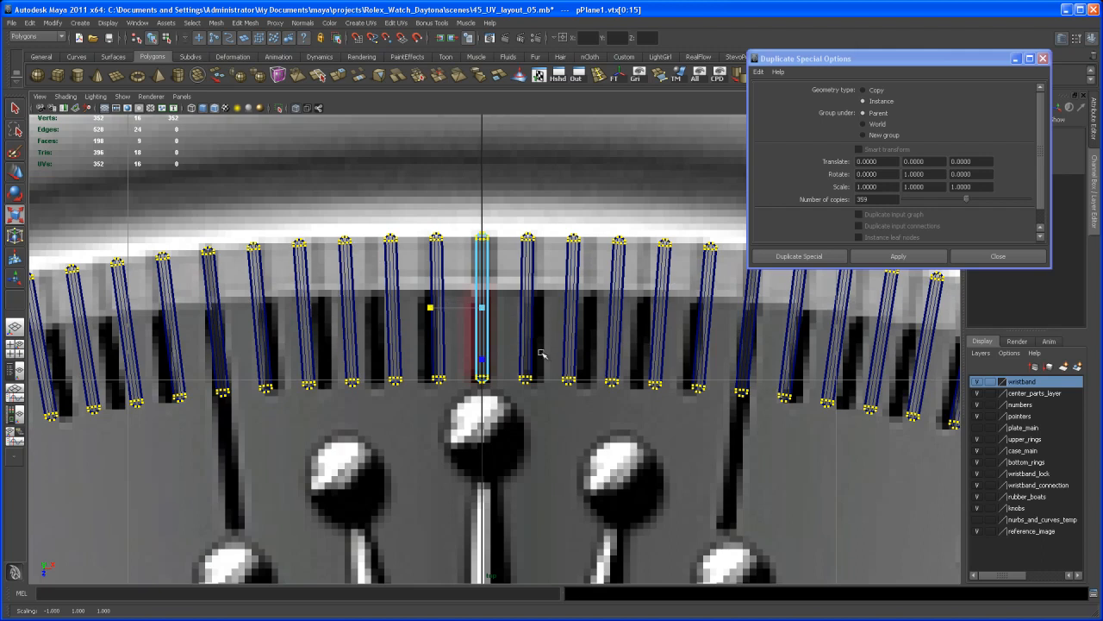
scroll(532, 336, "down", 10)
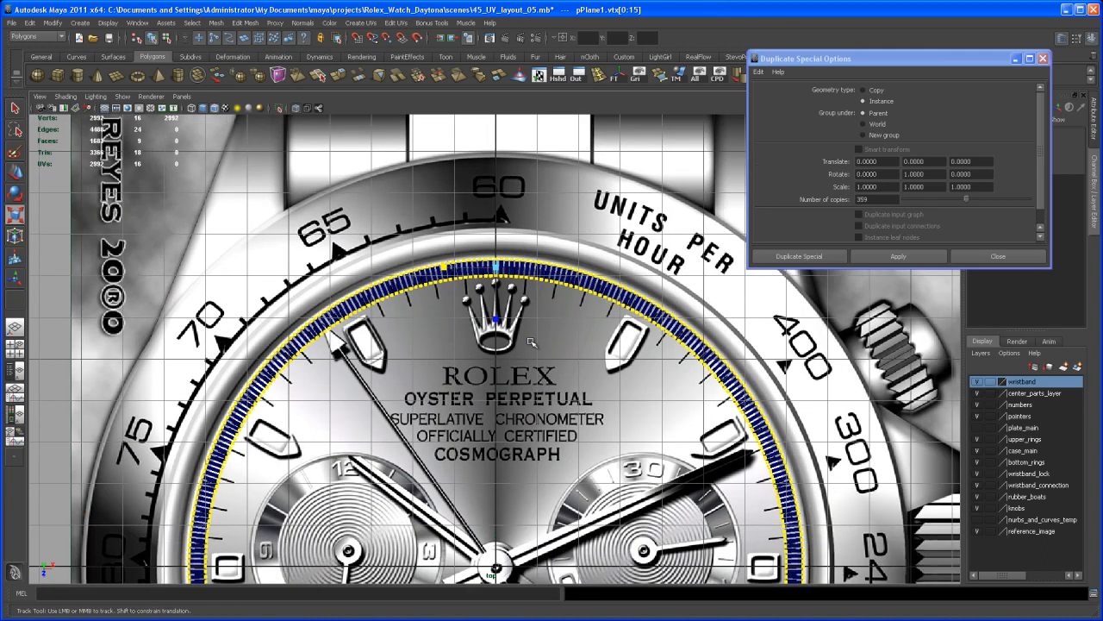
middle_click_drag(532, 342, 532, 277, "alt")
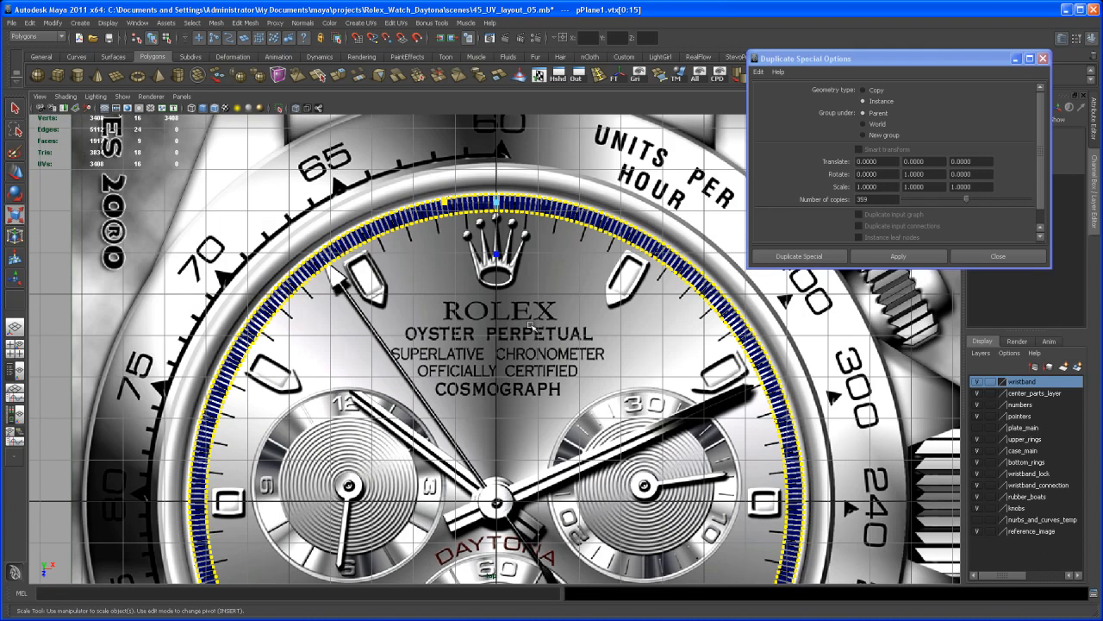
left_click(998, 256)
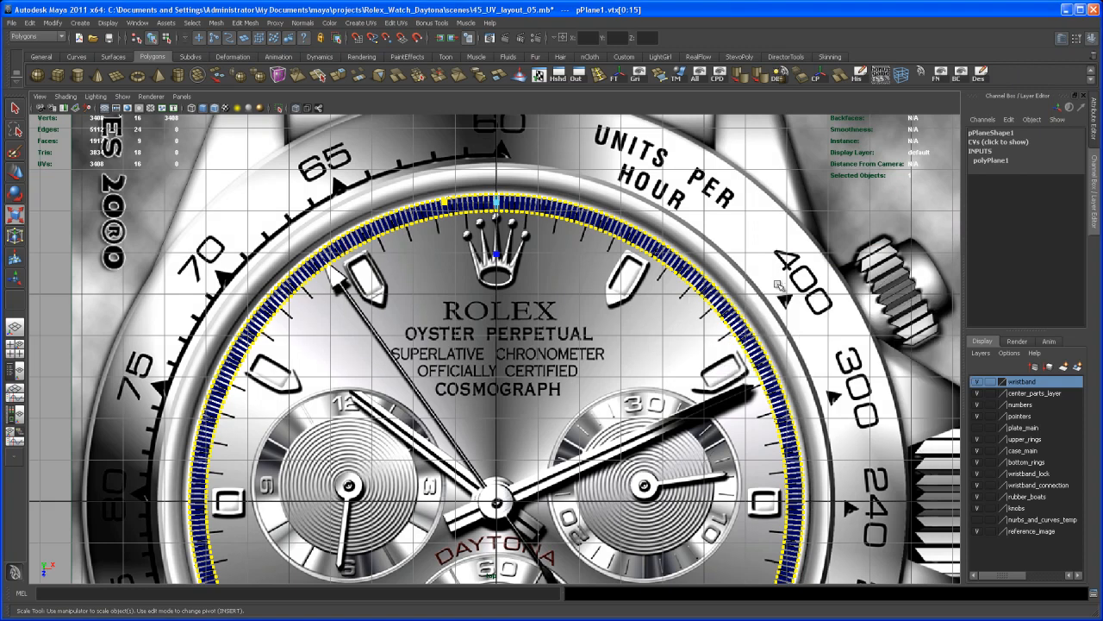
Step: Examine the full ring of instanced ticks above the reference image in the perspective view
key("space")
key("space")
scroll(646, 316, "down", 8)
left_click(626, 313)
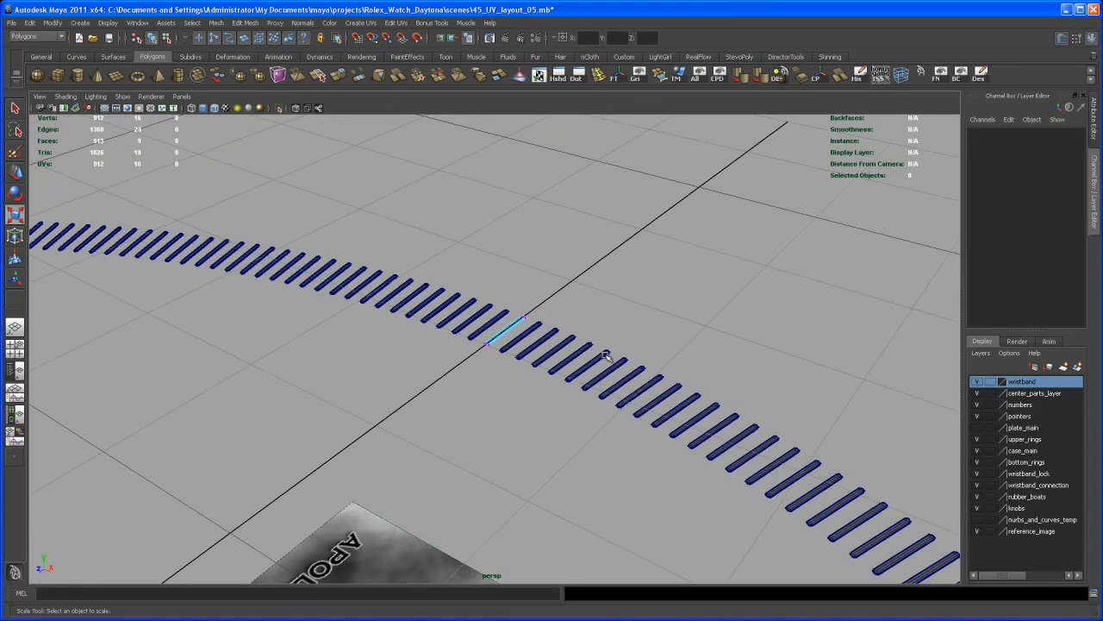
scroll(504, 310, "down", 10)
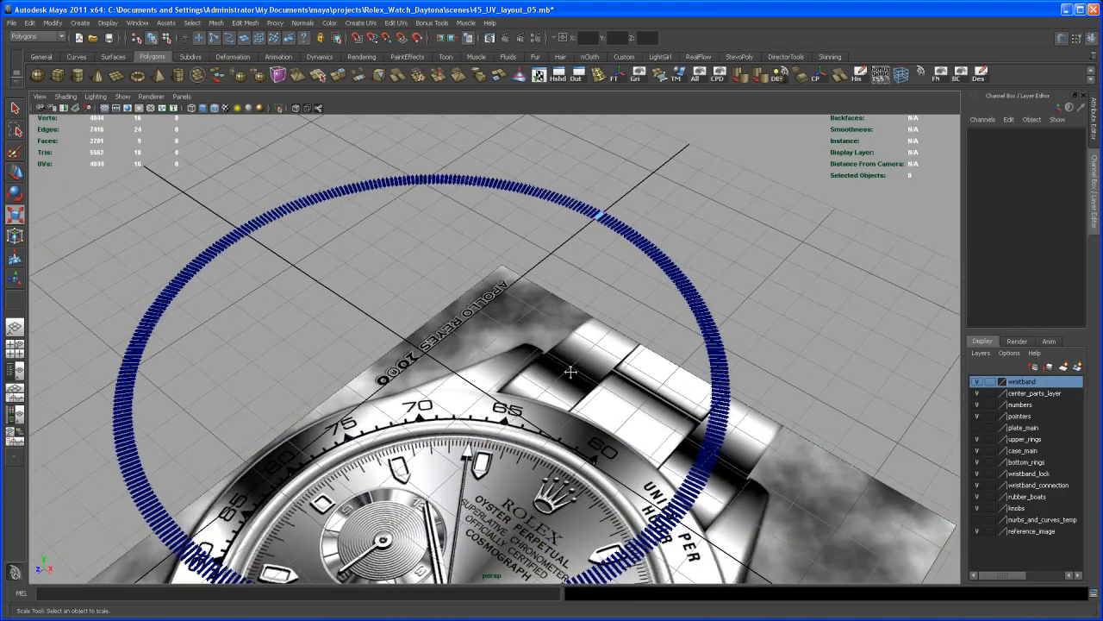
middle_click_drag(575, 359, 577, 281, "alt")
right_click_drag(577, 281, 562, 286, "alt")
left_click_drag(562, 286, 558, 321, "alt")
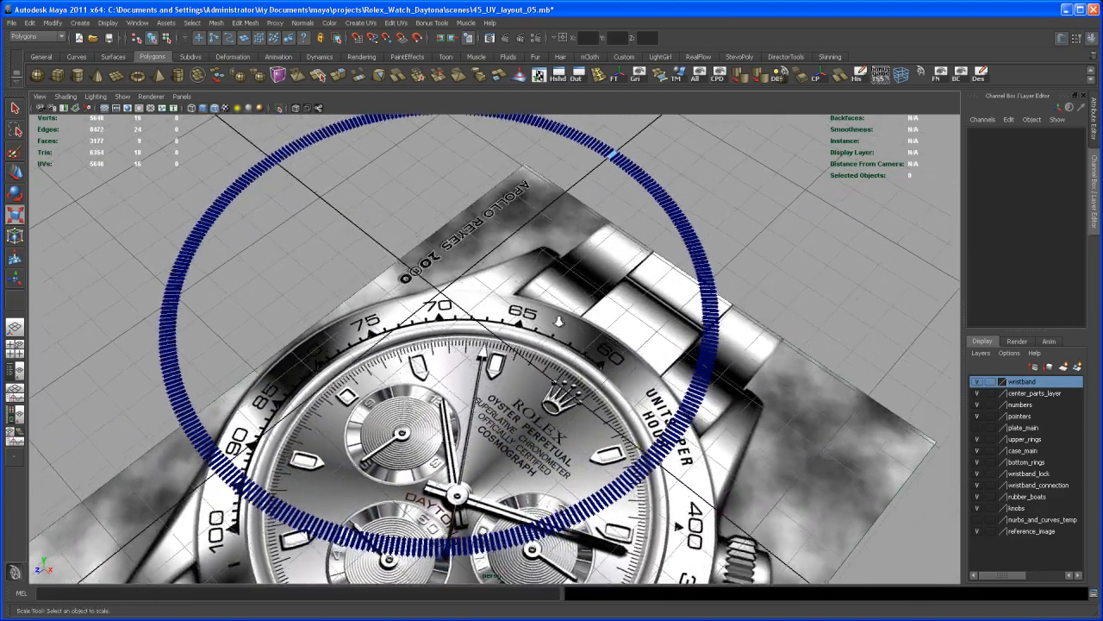
middle_click_drag(559, 321, 538, 393, "alt")
right_click_drag(539, 393, 625, 397, "alt")
middle_click_drag(625, 396, 658, 483, "alt")
left_click_drag(658, 483, 621, 419, "alt")
middle_click_drag(621, 419, 634, 388, "alt")
right_click_drag(634, 388, 702, 419, "alt")
middle_click_drag(703, 418, 611, 384, "alt")
right_click_drag(610, 384, 845, 561, "alt")
middle_click_drag(715, 345, 615, 463, "alt")
Step: Select all vertices of the original tick again, scale its width slightly and clear the selection
mouse_move(558, 248)
left_mouse_down("alt")
mouse_move(579, 330)
mouse_move(547, 247)
left_mouse_up("alt")
left_click_drag(562, 312, 562, 312)
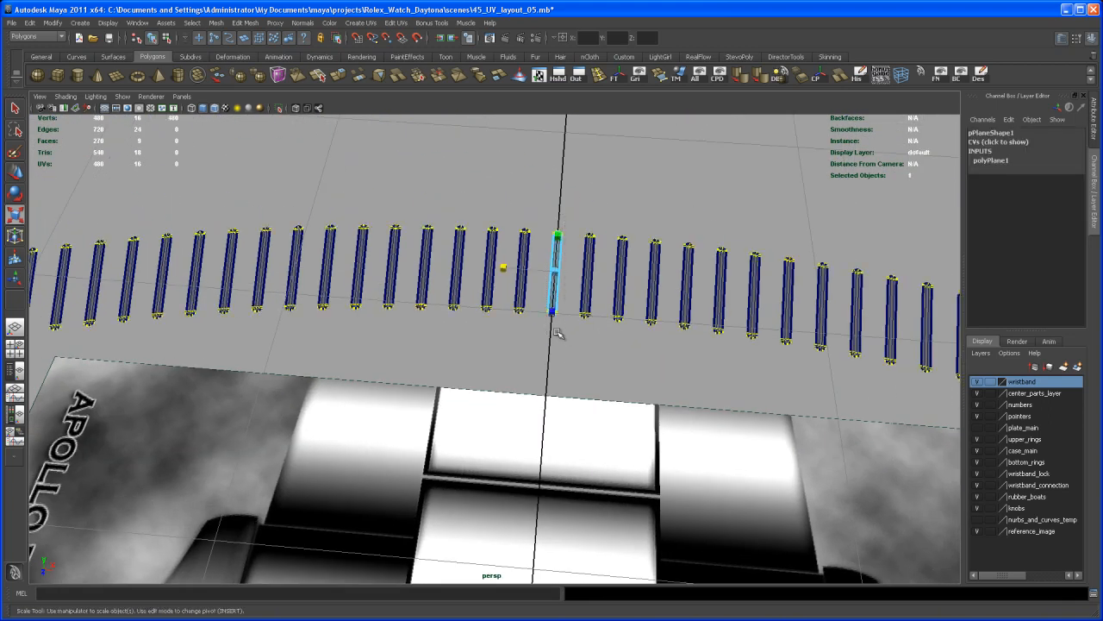
right_click_drag(565, 328, 582, 451, "alt")
left_click_drag(501, 289, 516, 289)
left_click(525, 333)
Step: Inspect the tick ring from several perspective angles, both up close and as a whole
right_click_drag(525, 332, 258, 351, "alt")
right_click_drag(656, 449, 515, 476, "alt")
middle_click_drag(514, 476, 566, 278, "alt")
right_click_drag(565, 277, 483, 289, "alt")
mouse_move(535, 431)
left_mouse_down("alt")
mouse_move(549, 353)
mouse_move(522, 435)
left_mouse_up("alt")
middle_click_drag(522, 435, 524, 395, "alt")
right_click_drag(524, 345, 517, 371, "alt")
mouse_move(537, 398)
left_mouse_down("alt")
mouse_move(539, 428)
mouse_move(540, 371)
mouse_move(541, 391)
left_mouse_up("alt")
right_click_drag(542, 391, 569, 358, "alt")
middle_click_drag(552, 349, 545, 422, "alt")
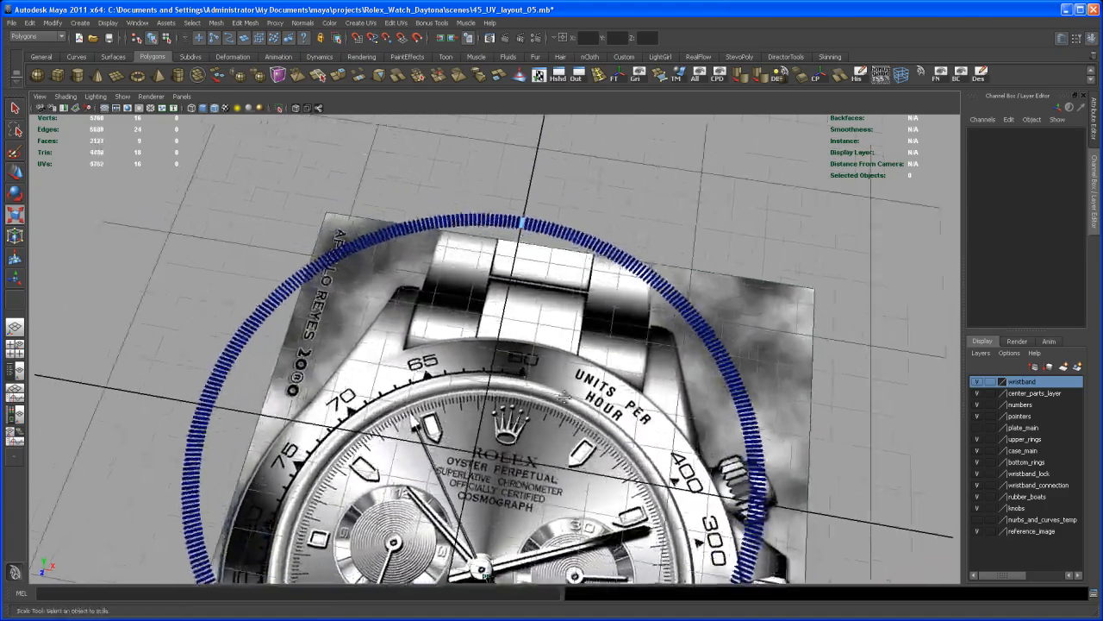
left_click_drag(546, 424, 570, 412, "alt")
Step: Return to the top view above the crown and switch a tick instance to object mode
key("space")
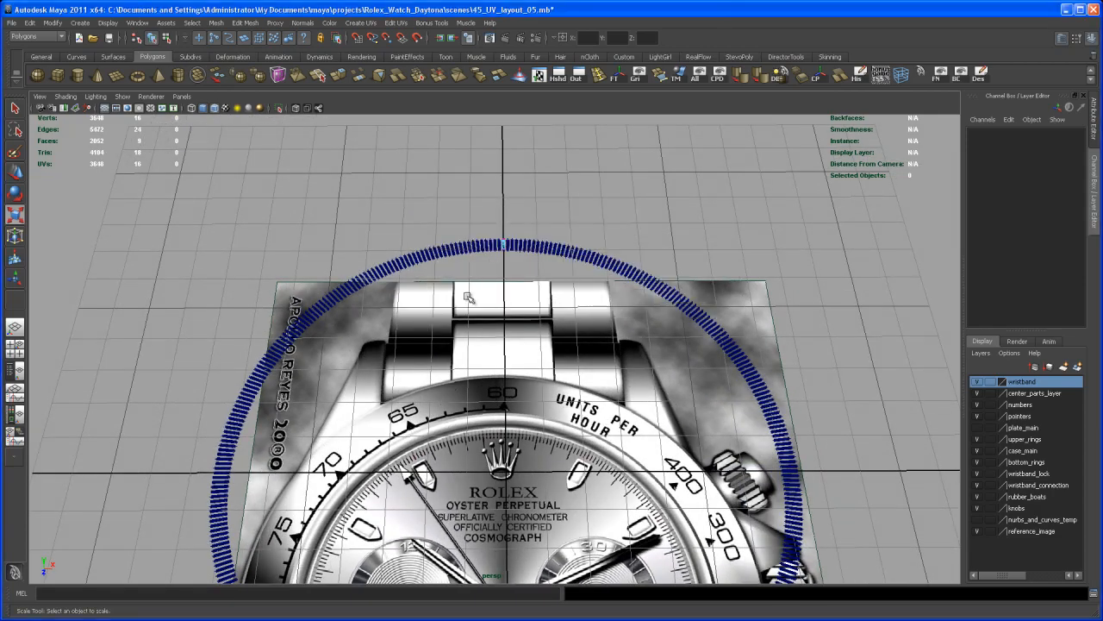
key("space")
right_click_drag(571, 367, 677, 366, "alt")
middle_click_drag(634, 325, 598, 473, "alt")
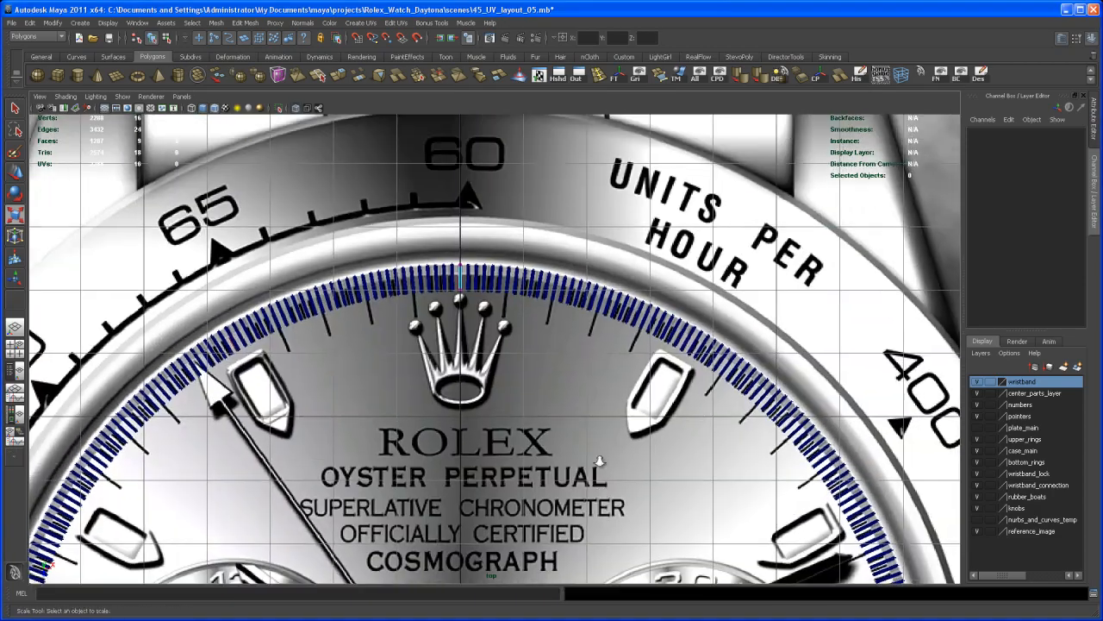
right_click_drag(598, 473, 703, 472, "alt")
middle_click_drag(582, 378, 603, 406, "alt")
right_click_drag(603, 406, 700, 436, "alt")
right_click_drag(651, 375, 704, 431, "alt")
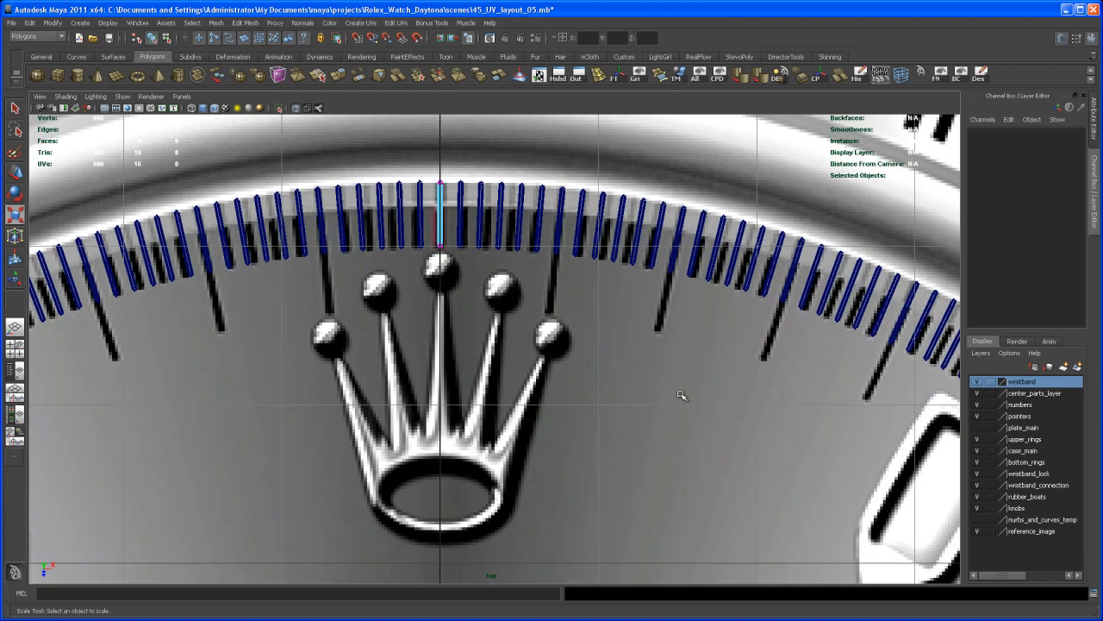
middle_click_drag(580, 274, 566, 327, "alt")
right_click(548, 257)
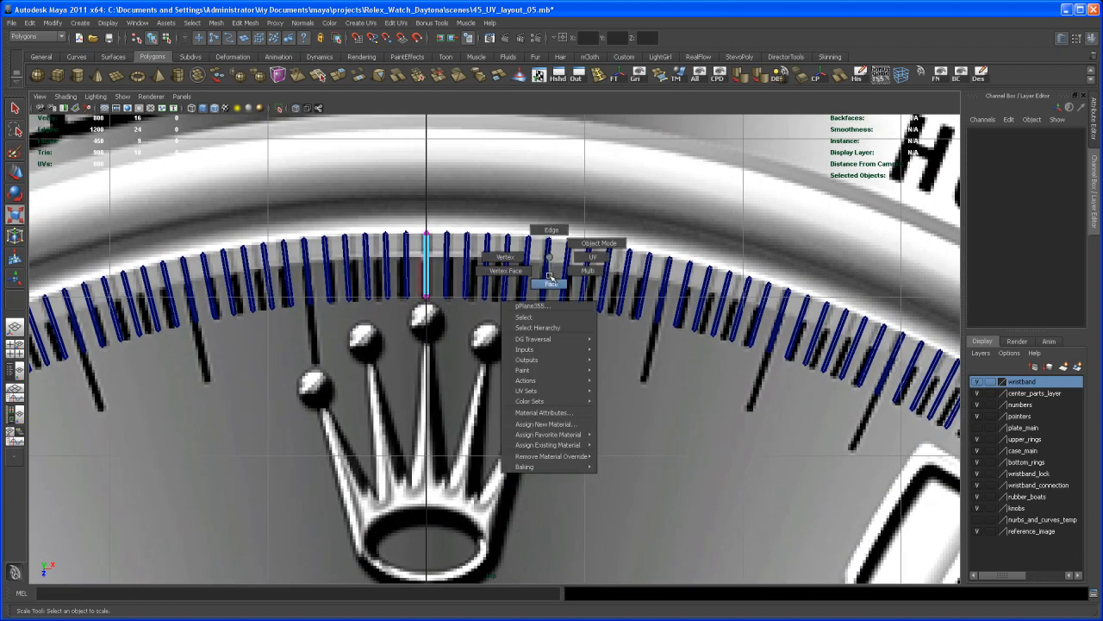
left_click(581, 244)
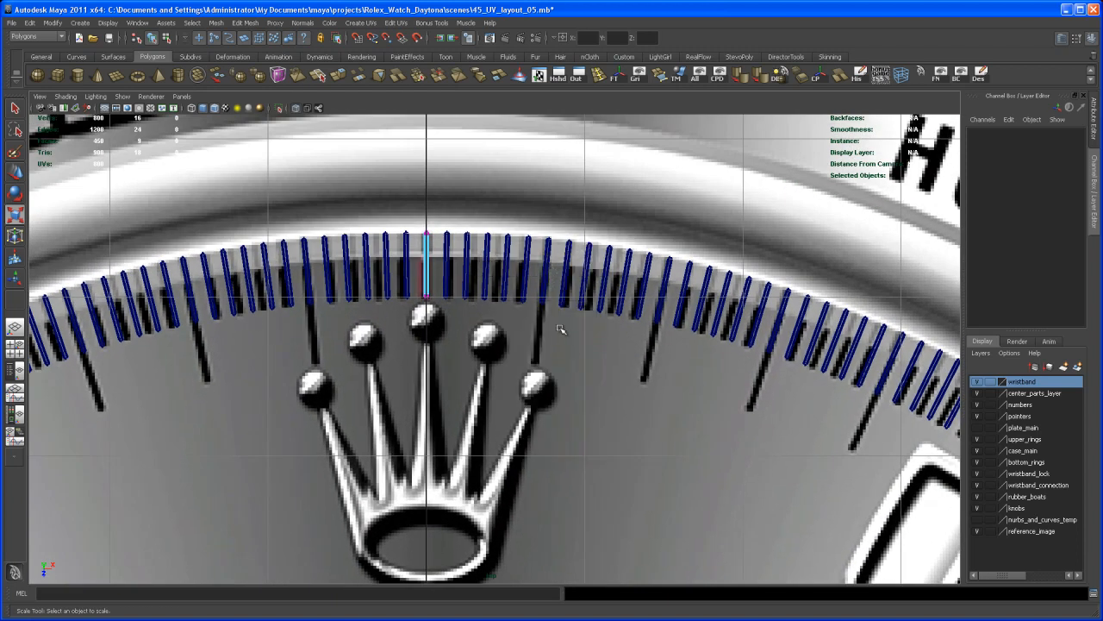
Step: Select the tick instances at every 6° minute mark around the ring, leaving the twelve o'clock tick, and delete them
left_click(549, 243)
left_click(668, 261, "shift")
middle_click_drag(729, 315, 664, 307, "alt")
left_click(696, 265, "shift")
middle_click_drag(742, 379, 609, 348, "alt")
right_click_drag(608, 348, 608, 295, "alt")
left_click_drag(567, 284, 574, 316, "shift")
middle_click_drag(573, 316, 603, 307, "alt")
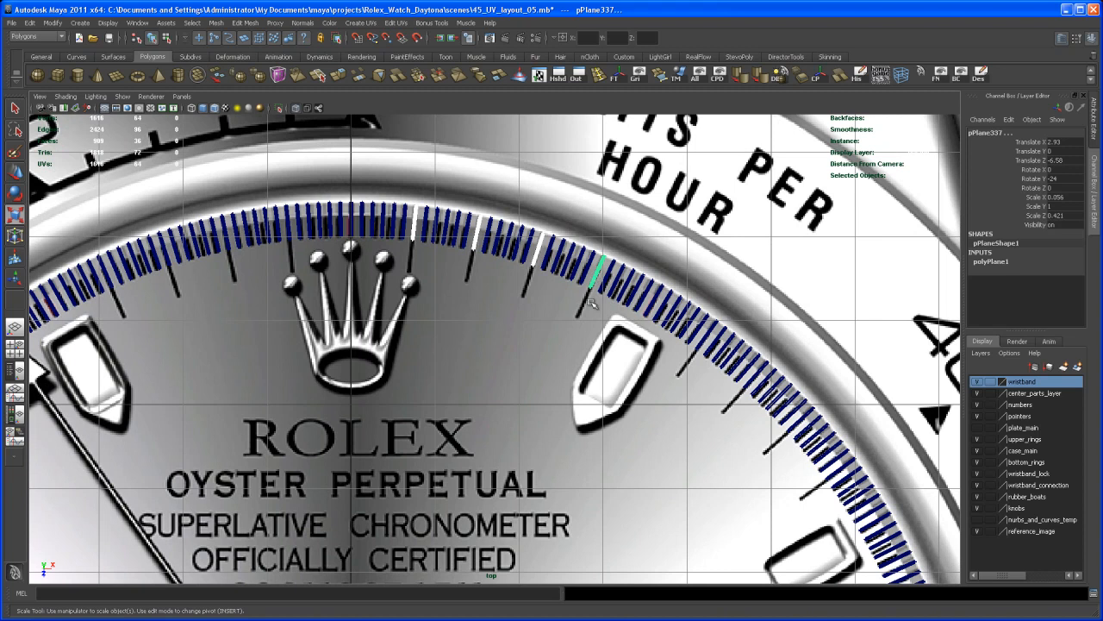
middle_click_drag(603, 412, 633, 366, "alt")
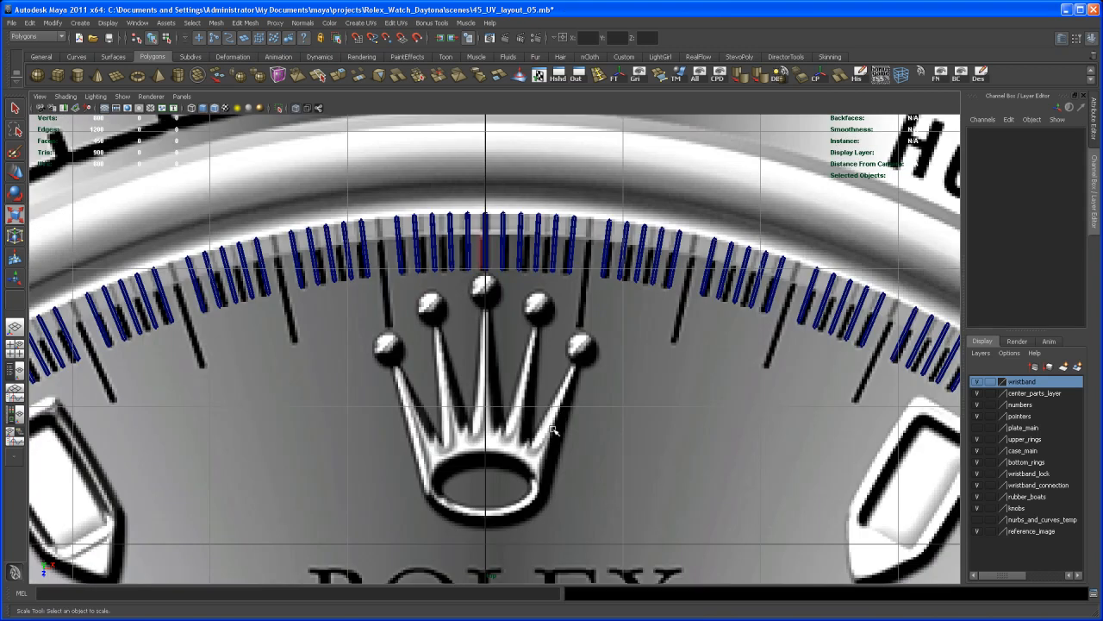
right_click_drag(552, 430, 540, 422, "alt")
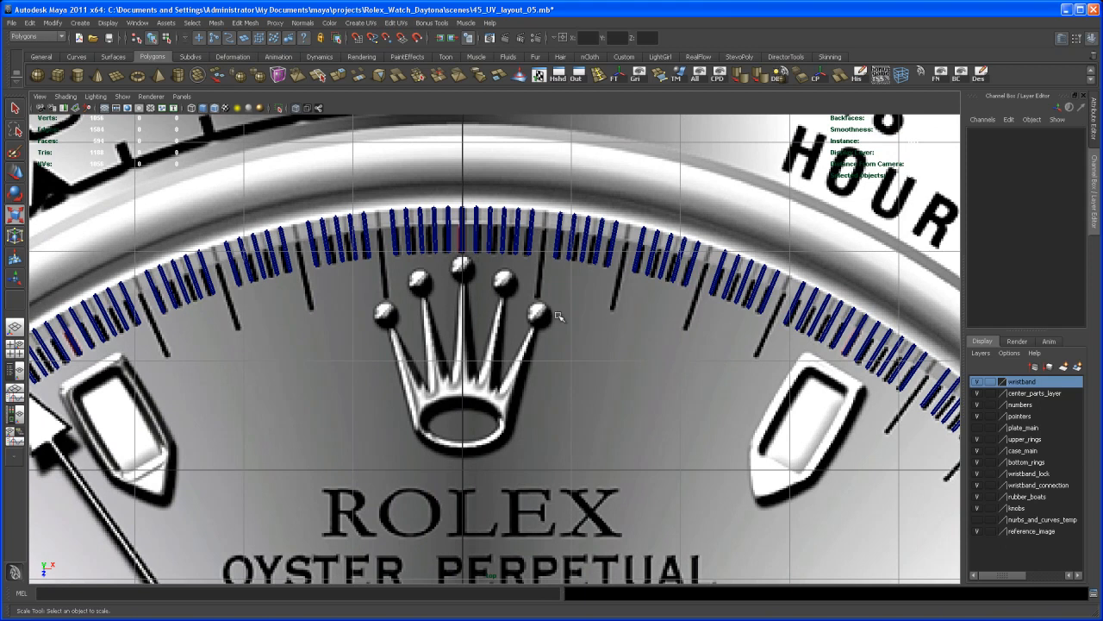
Step: Duplicate the tick at twelve o'clock above the crown as a regular copy
middle_click_drag(503, 272, 537, 273, "alt")
right_click_drag(536, 273, 553, 272, "alt")
right_click_drag(491, 197, 516, 182)
left_click(494, 185)
right_click_drag(502, 227, 516, 371, "alt")
middle_click_drag(523, 395, 508, 302, "alt")
key("ctrl+d")
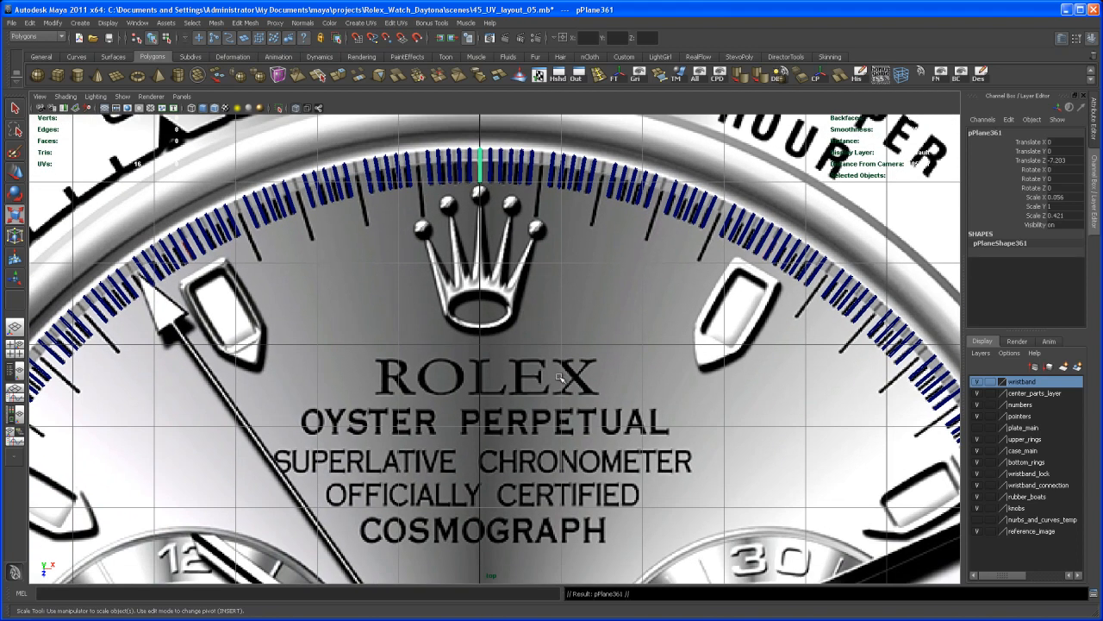
Step: Rotate the duplicated tick about the dial centre to a Rotate Y of -6
middle_click_drag(586, 444, 586, 379, "alt")
right_click_drag(583, 376, 545, 372, "alt")
middle_click_drag(556, 388, 569, 355, "alt")
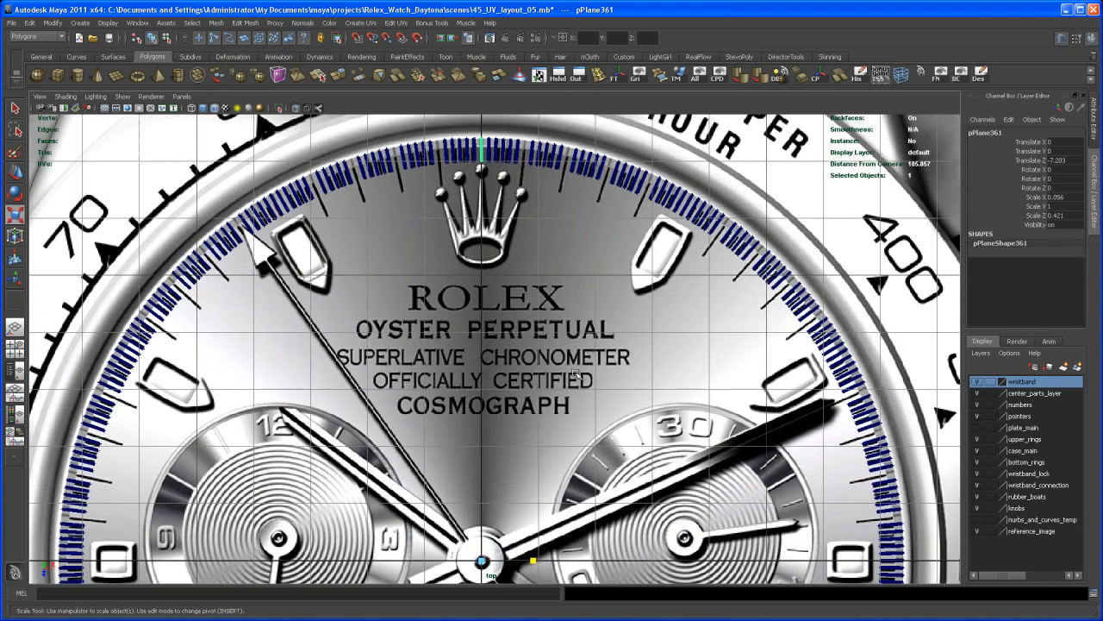
key("e")
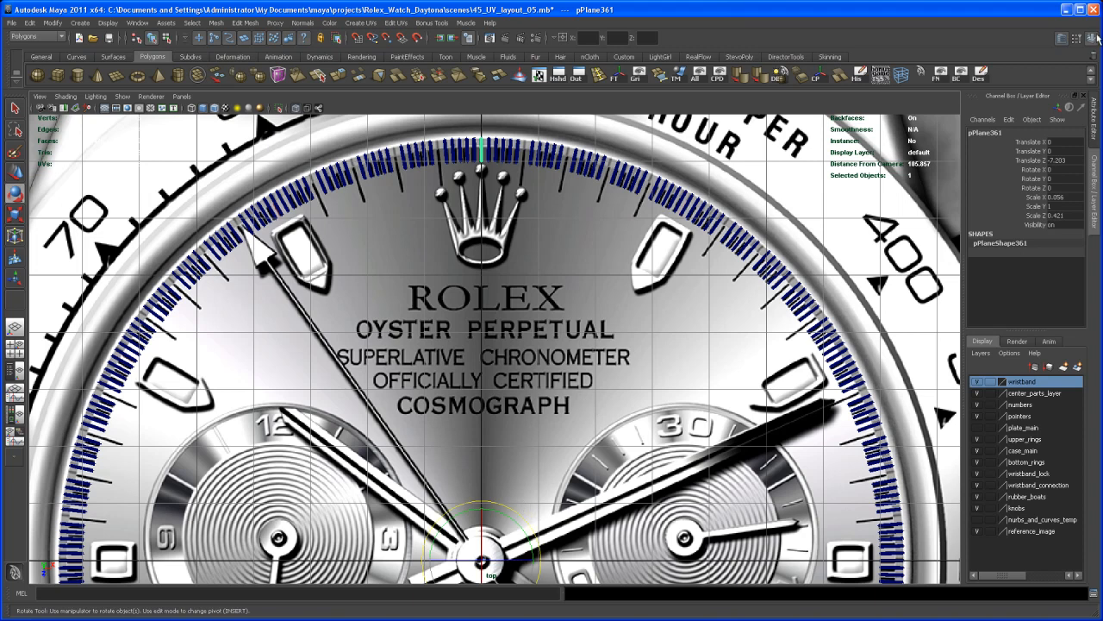
key("equal")
key("equal")
left_click_drag(612, 358, 632, 371)
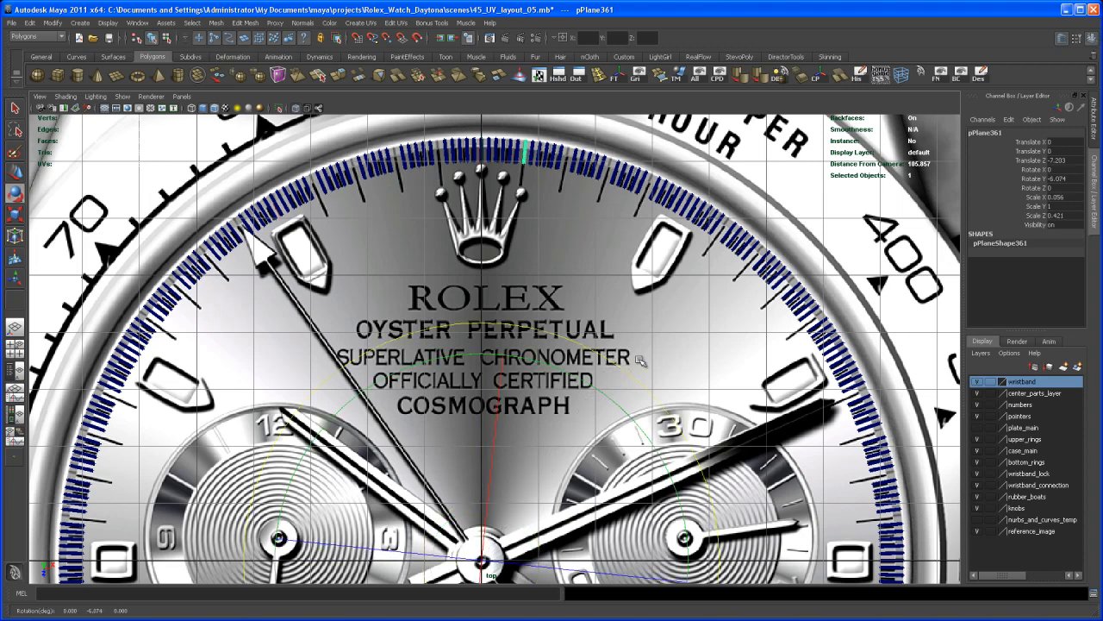
double_click(1075, 178)
key("Return")
Step: Lengthen the rotated tick by moving its inner end vertices to the tip of the long reference mark, and return to object mode
right_click_drag(590, 264, 611, 256, "alt")
middle_click_drag(611, 256, 590, 428, "alt")
right_click_drag(572, 345, 593, 304, "alt")
middle_click_drag(593, 304, 596, 421, "alt")
right_click_drag(596, 422, 746, 519, "alt")
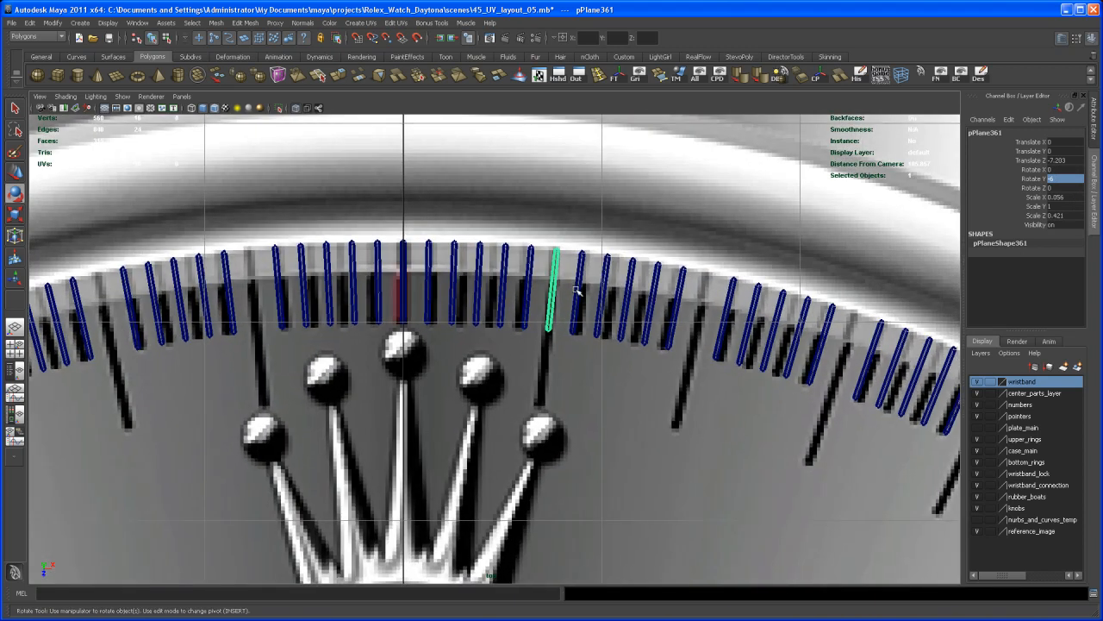
right_click_drag(554, 287, 526, 286)
middle_click_drag(566, 363, 550, 332, "alt")
right_click_drag(550, 332, 498, 271, "alt")
left_click_drag(487, 258, 519, 320)
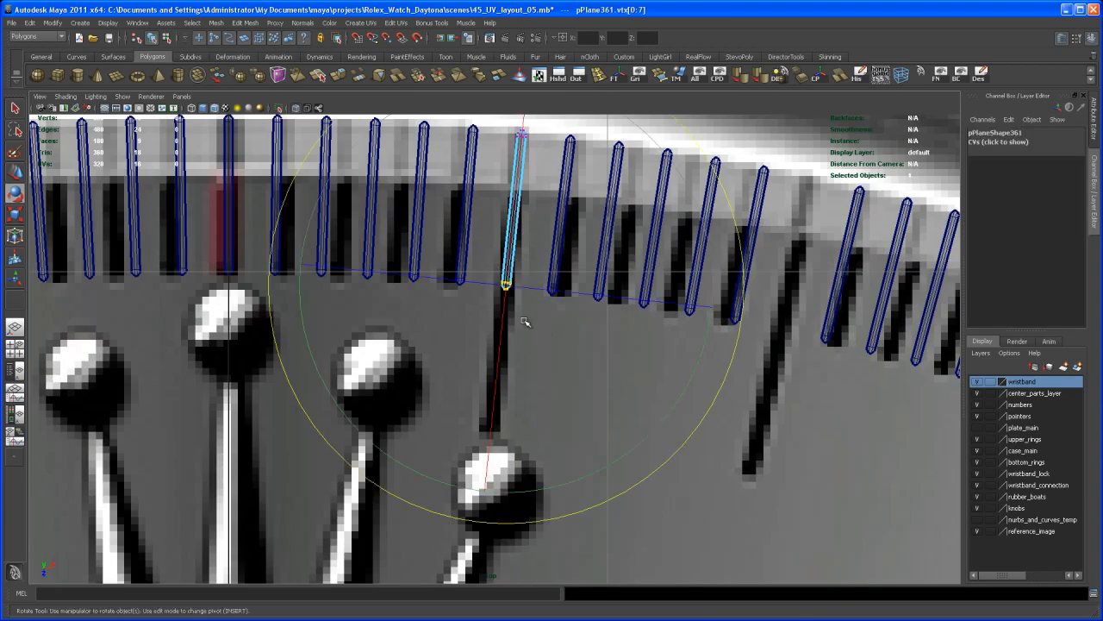
key("w")
left_click_drag(496, 390, 471, 520)
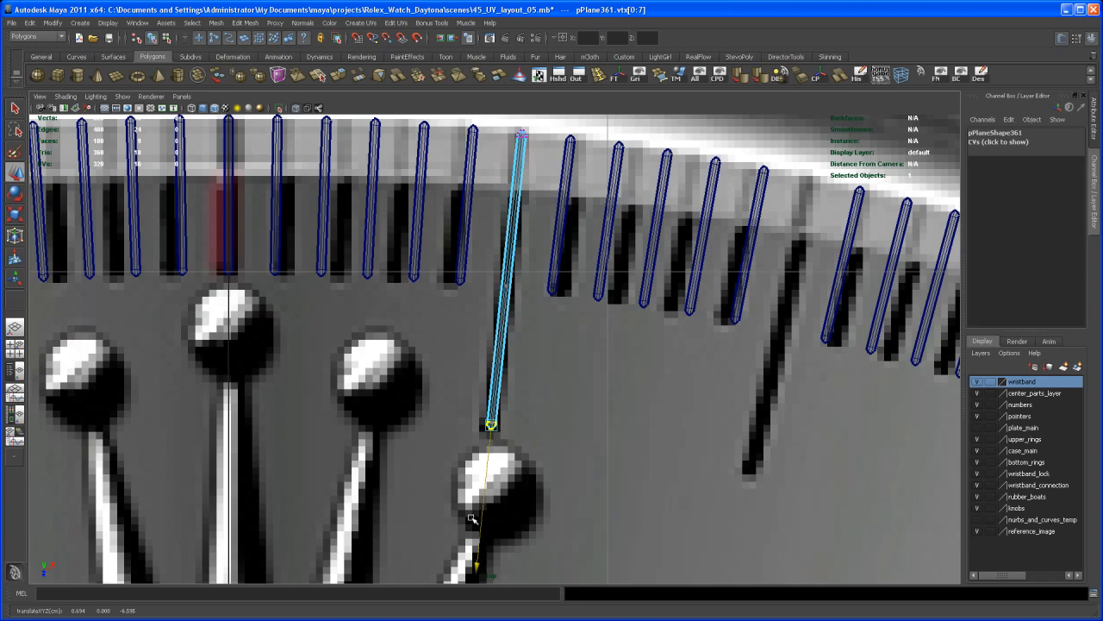
scroll(531, 470, "down", 4)
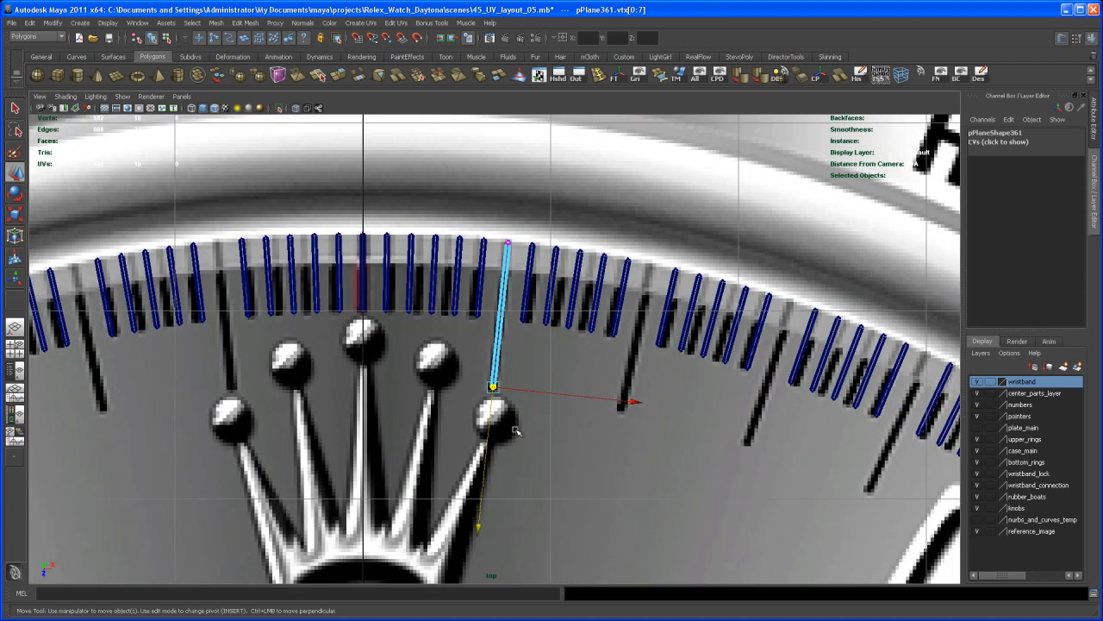
right_click_drag(507, 287, 527, 260)
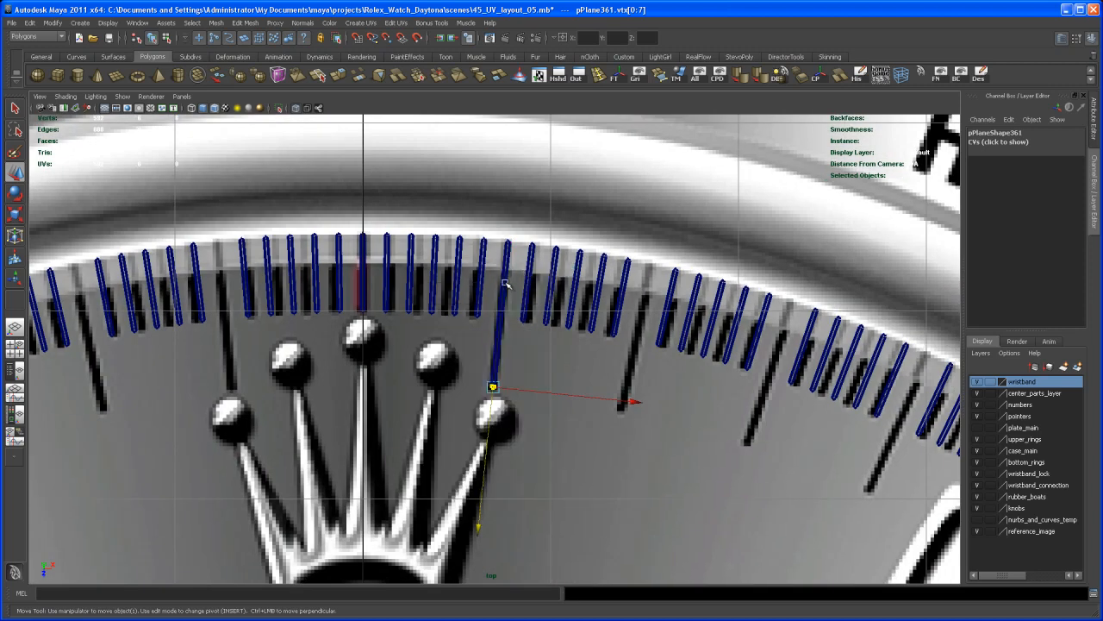
scroll(516, 297, "down", 3)
scroll(504, 344, "down", 5)
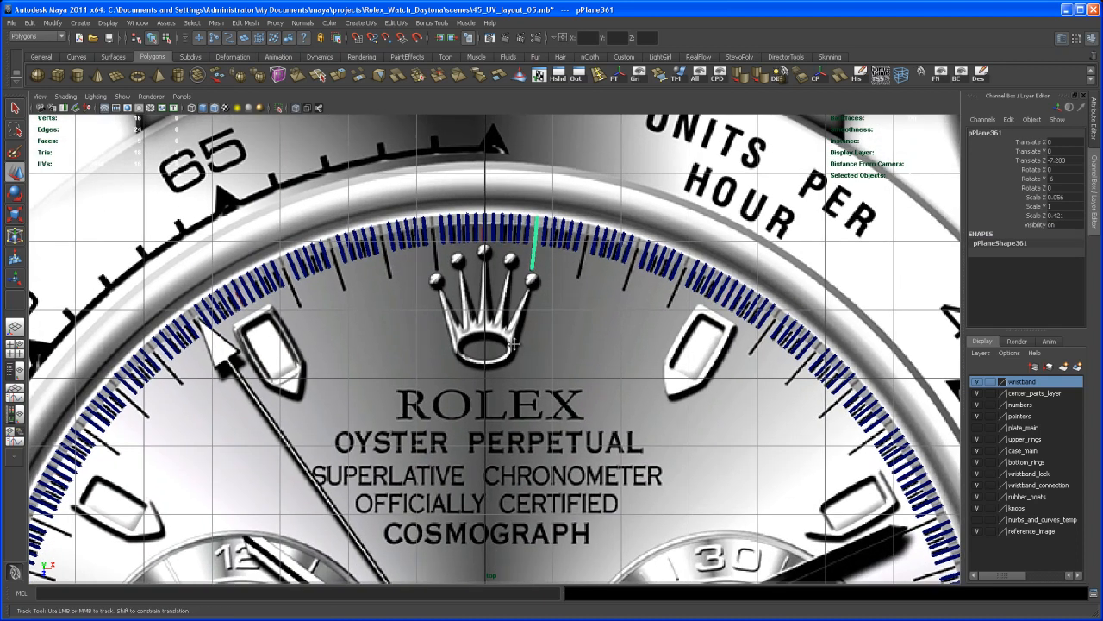
Step: Create three successive instances of the long tick with Duplicate Special, using 1 copy and a Y rotation of -6
left_click(12, 22)
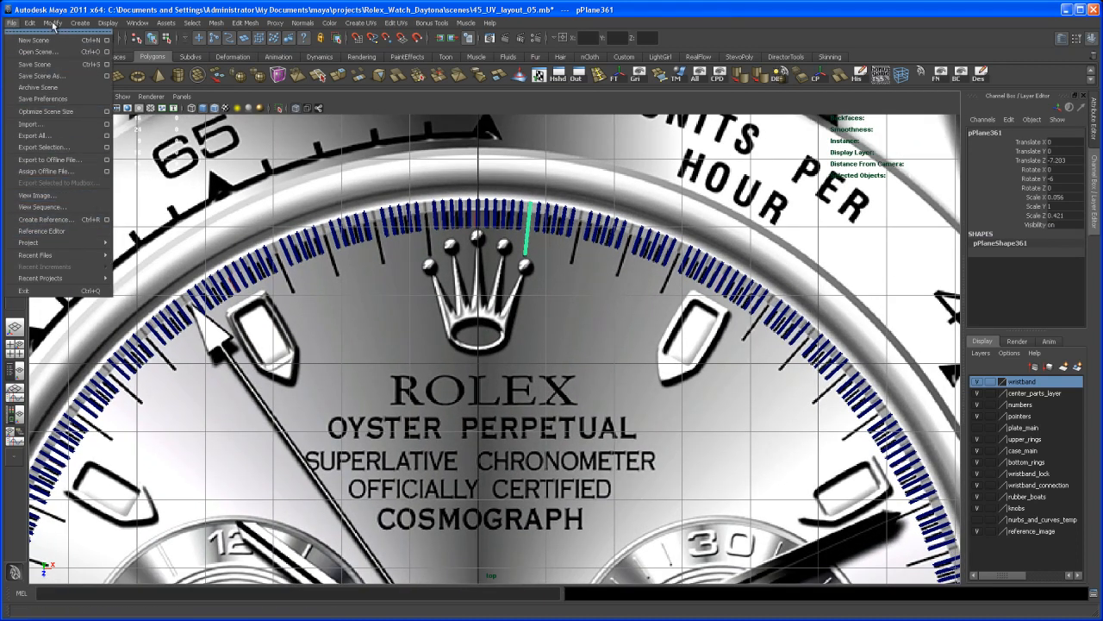
mouse_move(30, 22)
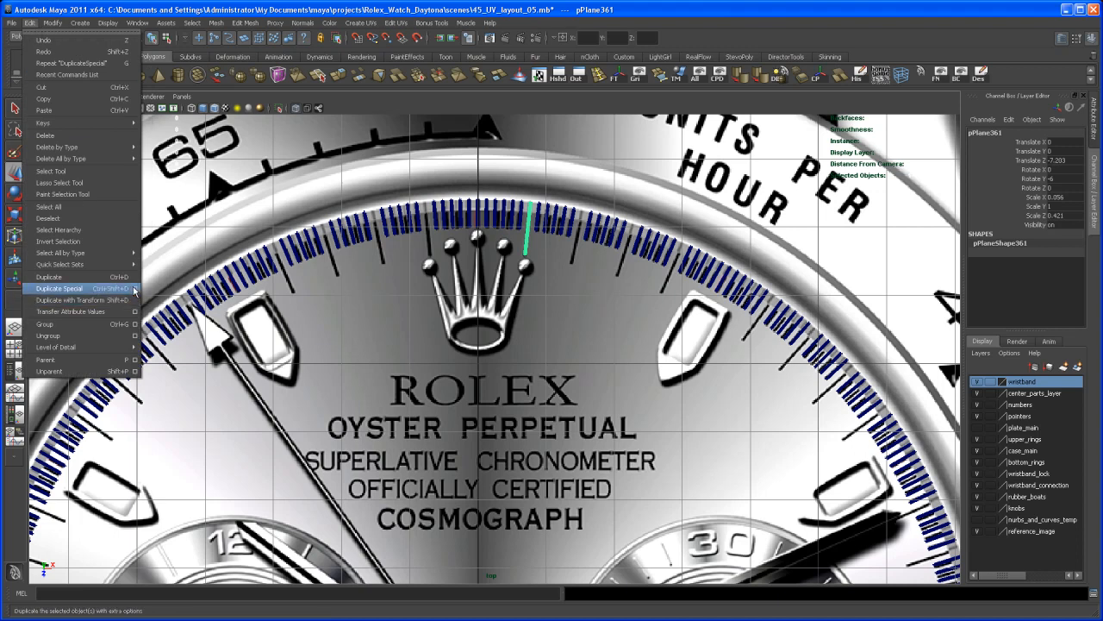
left_click(134, 288)
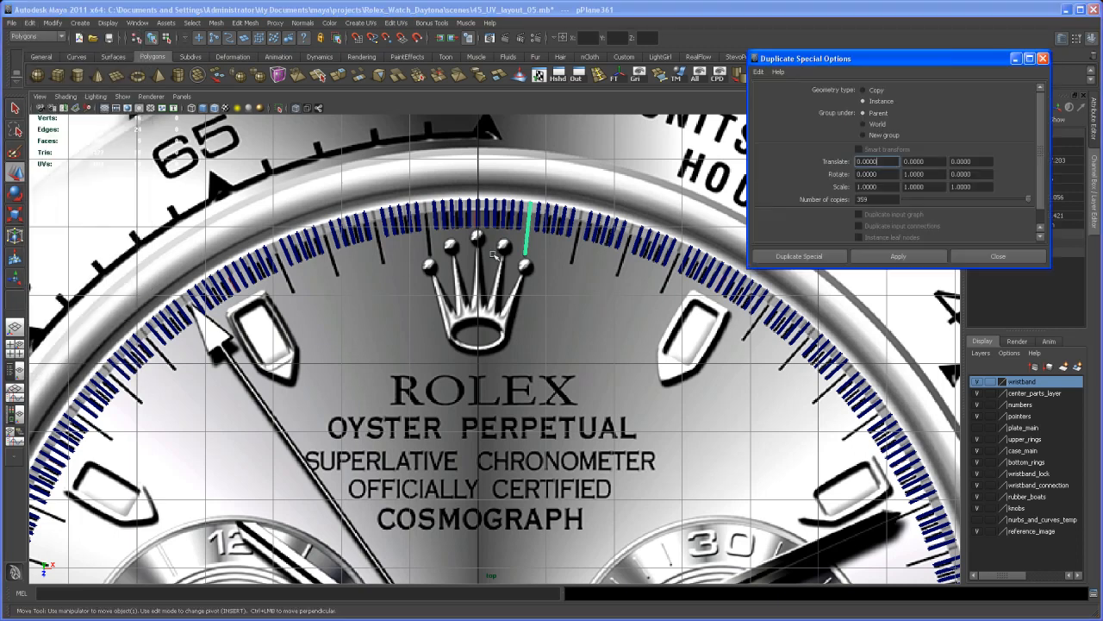
double_click(871, 199)
left_click_drag(930, 173, 901, 175)
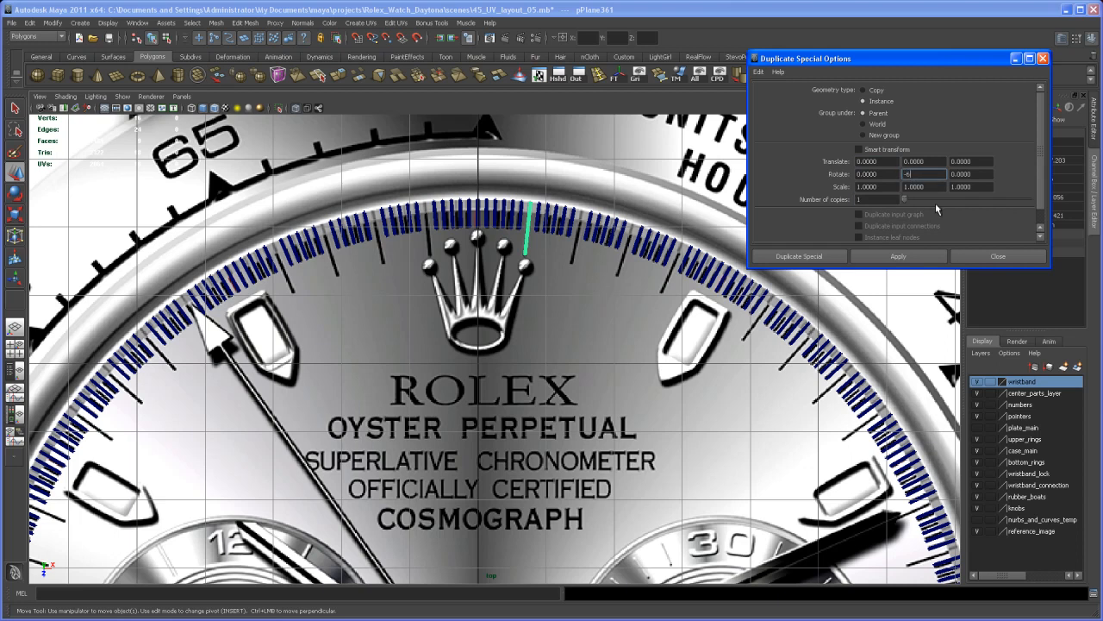
left_click(884, 255)
left_click(899, 259)
left_click(900, 257)
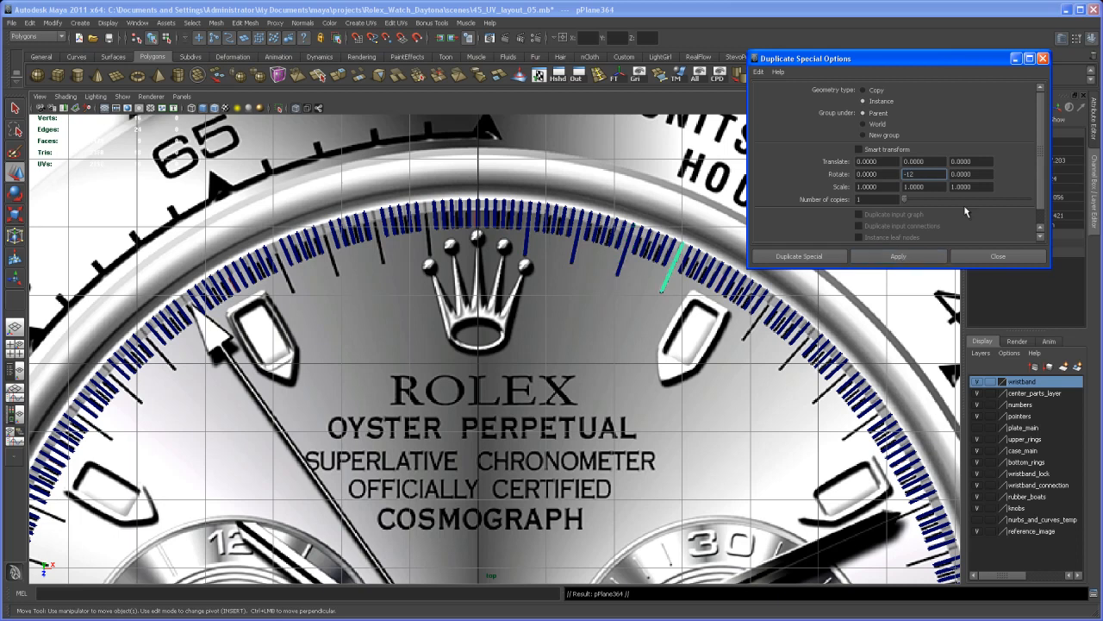
Step: Create one more long tick instance with a Y rotation of -12, skipping the position at the one o'clock marker
left_click(904, 258)
middle_click_drag(786, 409, 751, 391, "alt")
right_click_drag(751, 391, 657, 331, "alt")
middle_click_drag(656, 331, 631, 266, "alt")
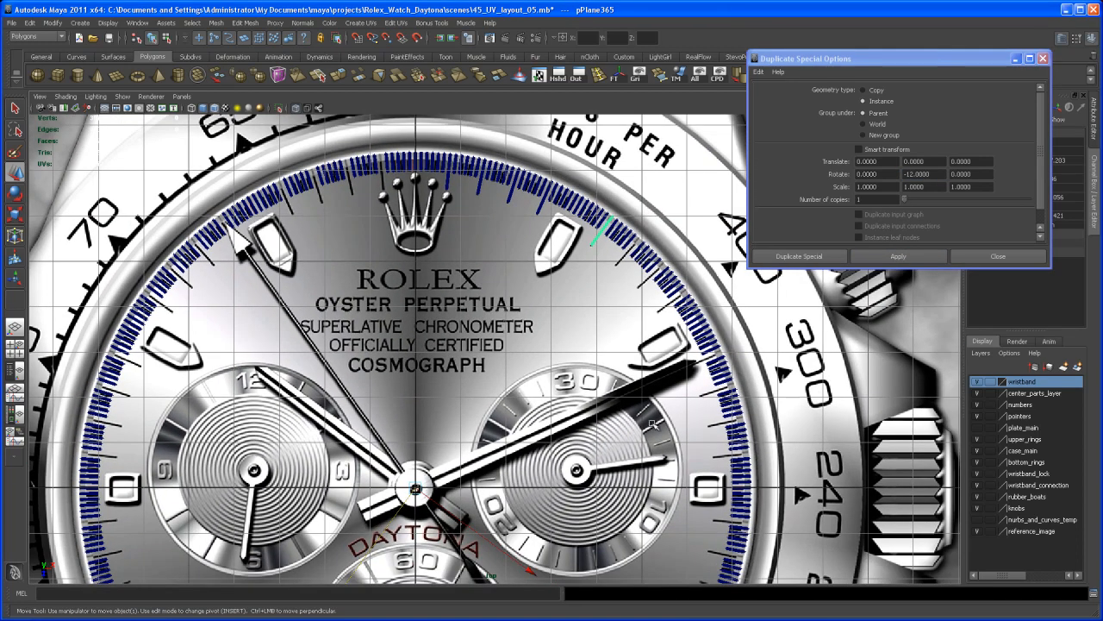